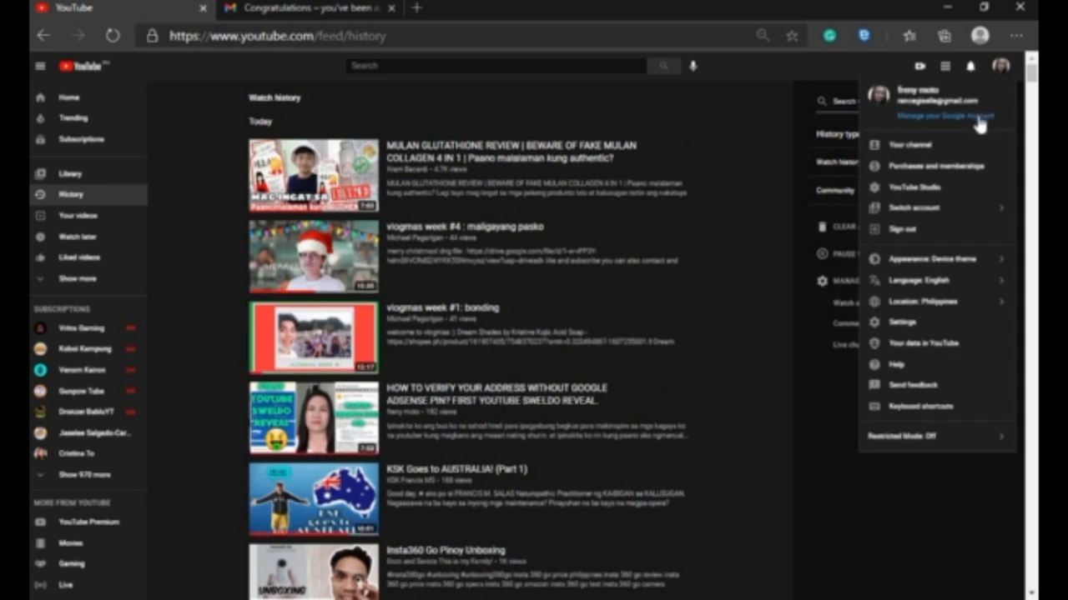
Step: Open the channel's uploads in YouTube Studio and switch monetization on for the HOW TO VERIFY YOUR ADDRESS video
click(930, 187)
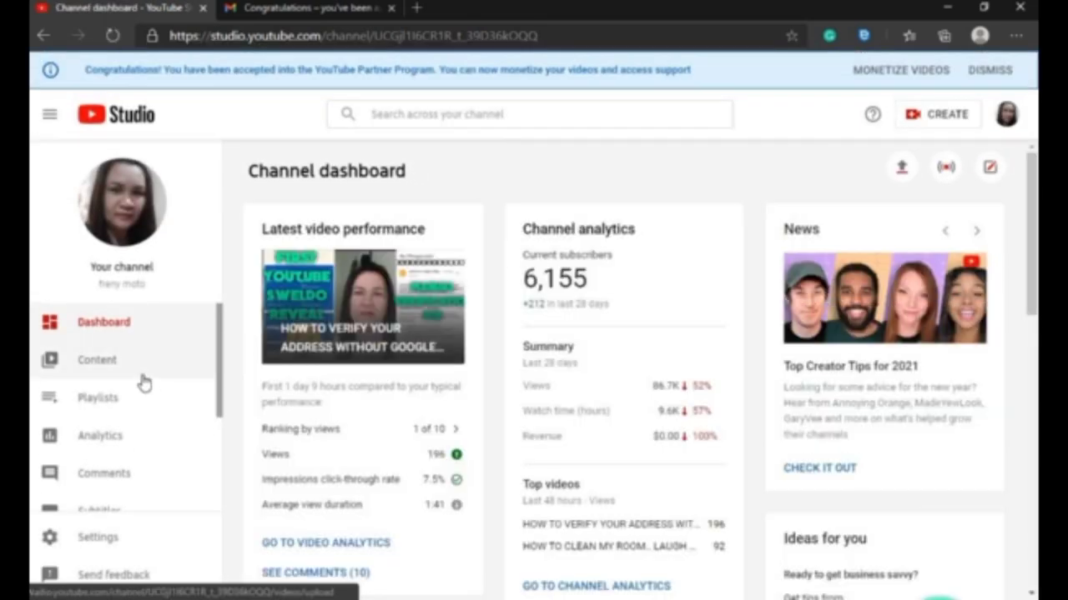
click(143, 382)
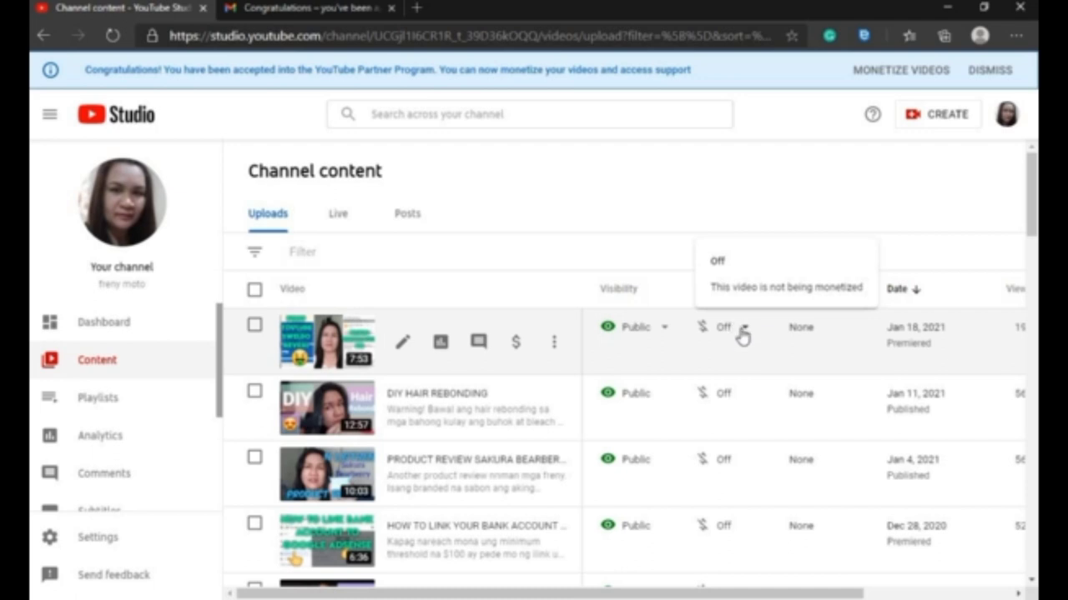
click(742, 333)
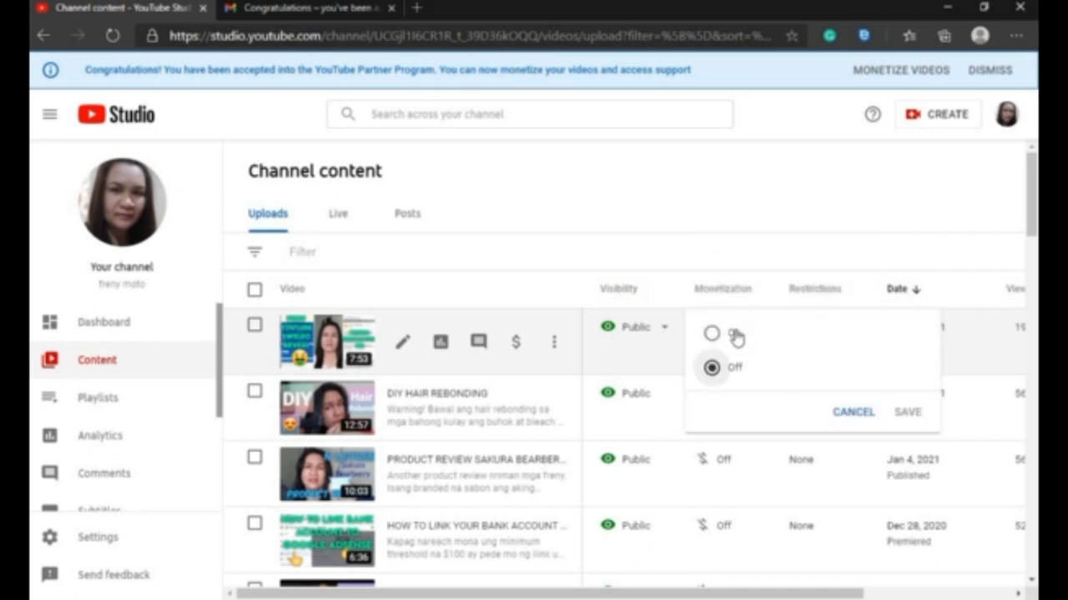
click(709, 334)
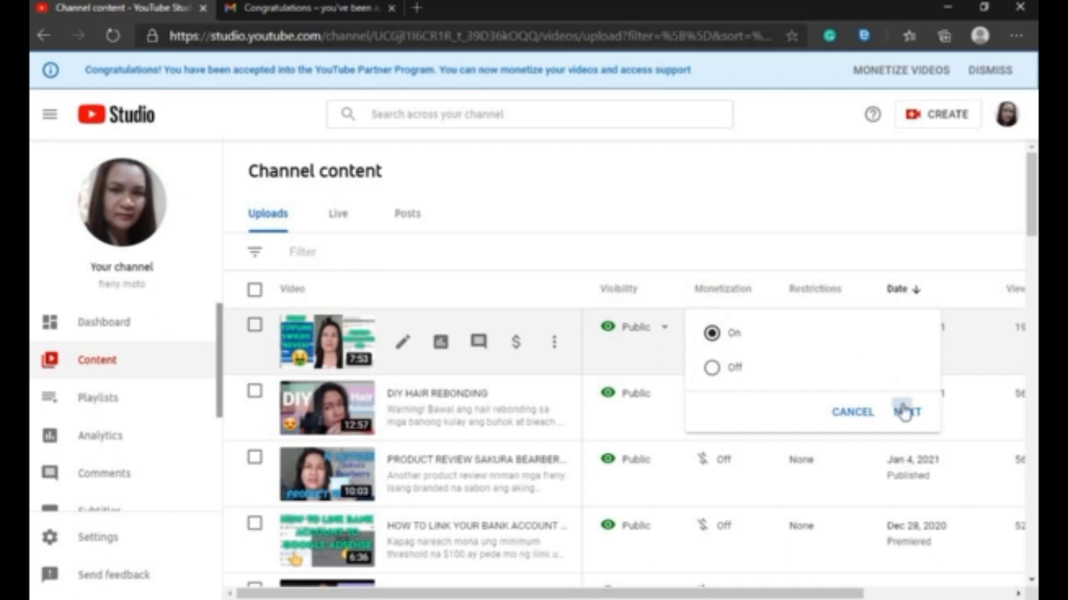
click(906, 412)
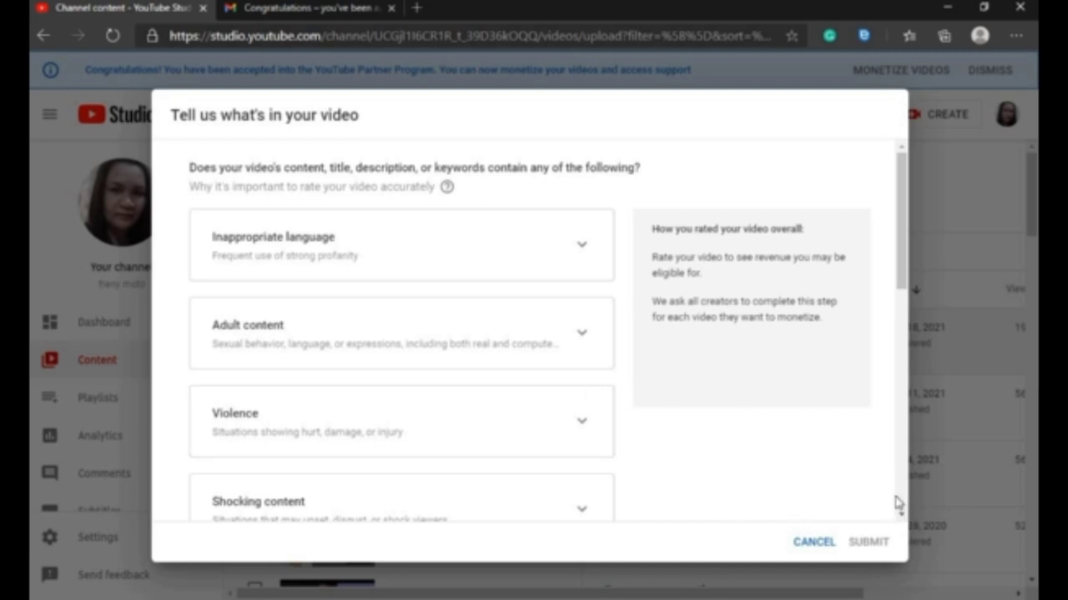
Step: Rate the video's content as None of the above and submit the questionnaire
scroll(903, 507, down, 8)
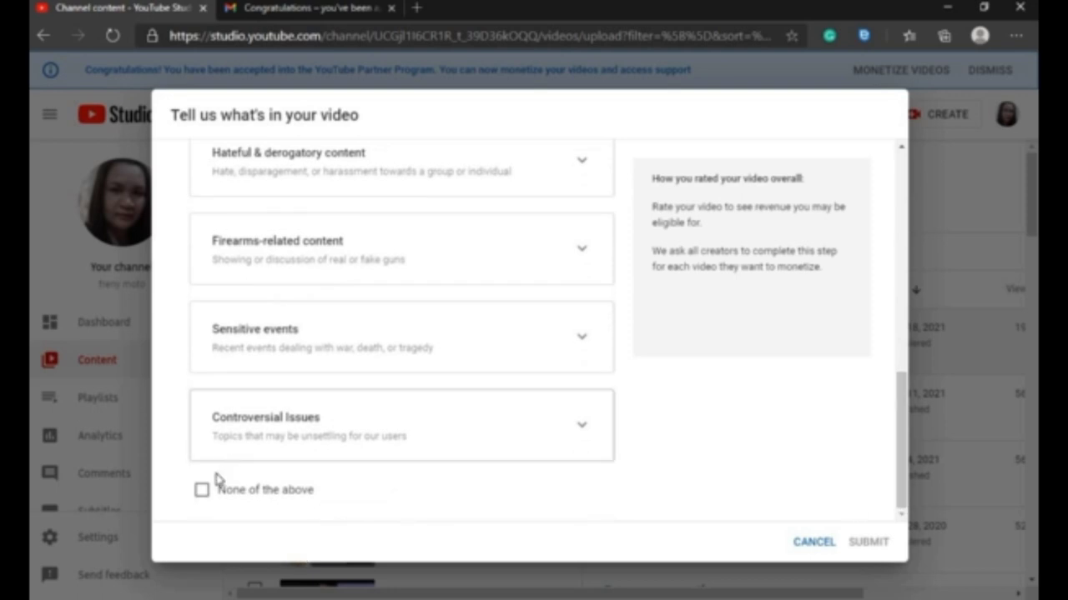
click(202, 492)
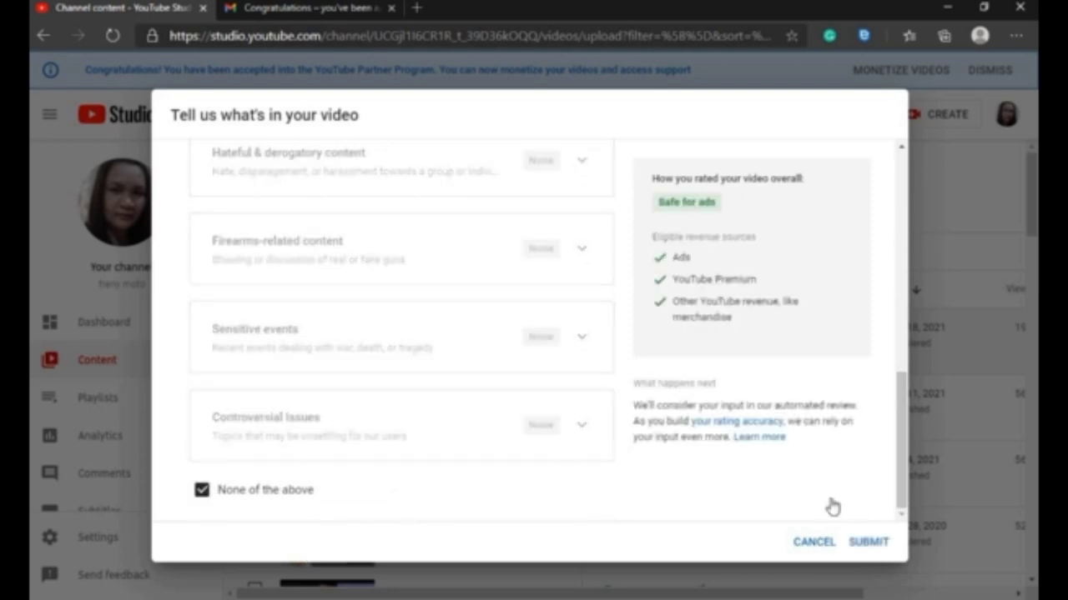
click(869, 544)
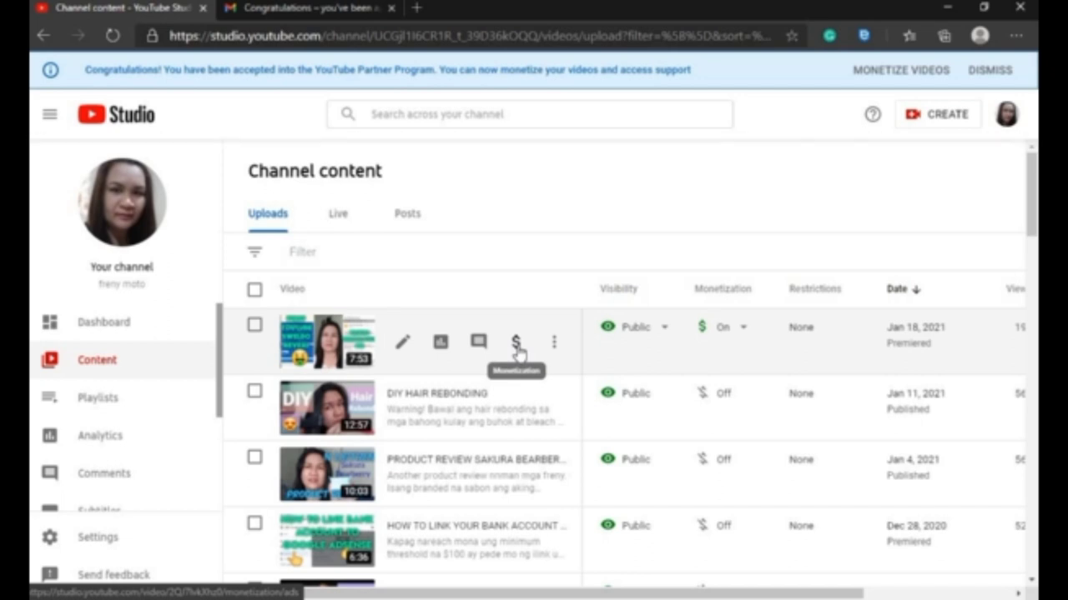
Step: Turn off overlay ads and sponsored cards in the HOW TO VERIFY YOUR ADDRESS video's monetization settings and save
click(517, 350)
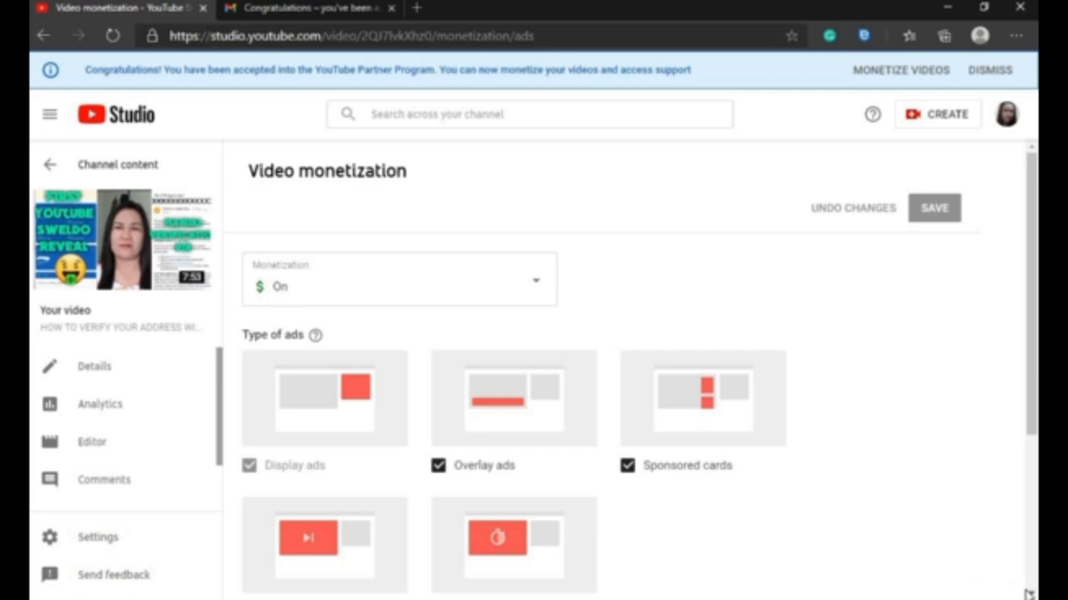
scroll(1032, 594, down, 2)
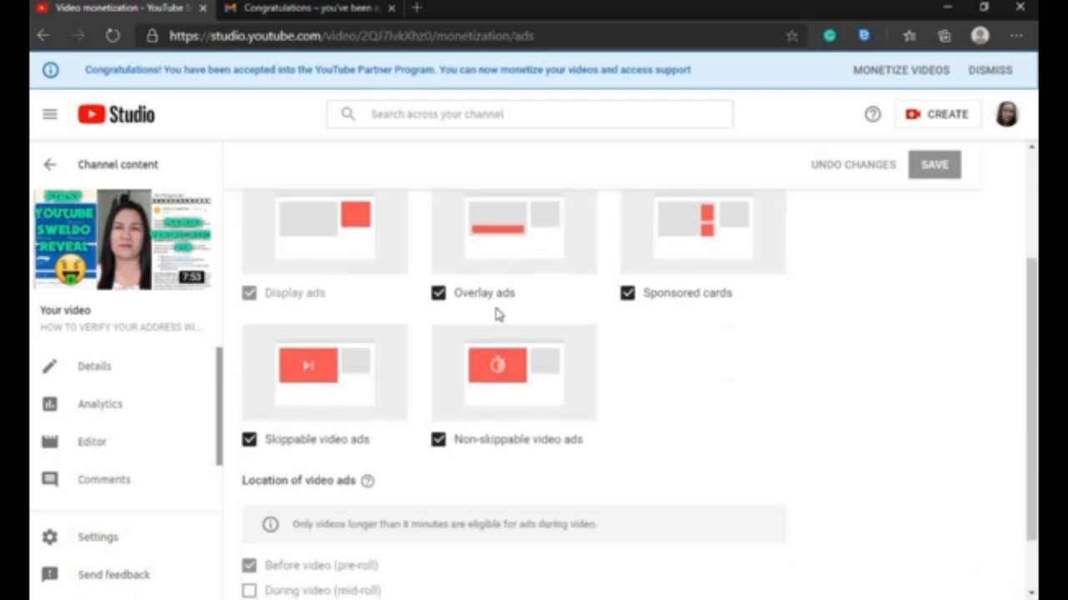
click(437, 294)
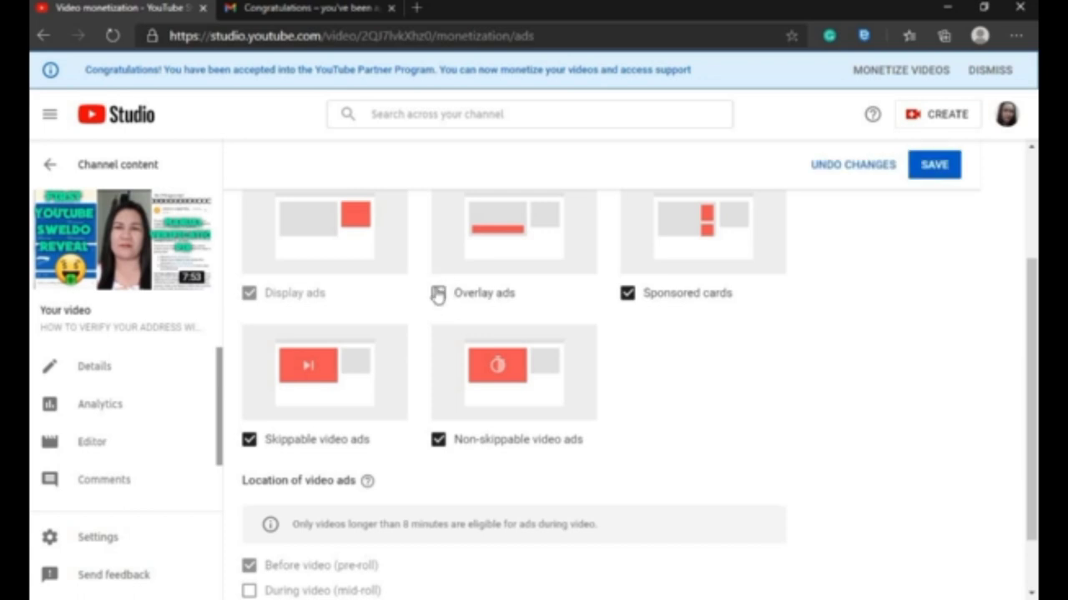
click(627, 295)
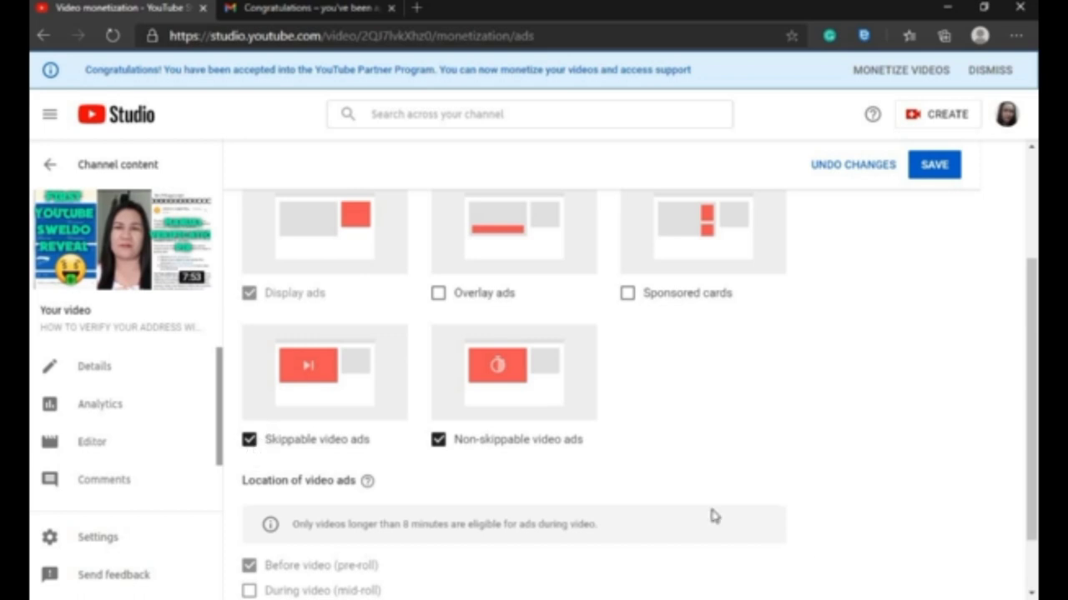
scroll(534, 392, down, 1)
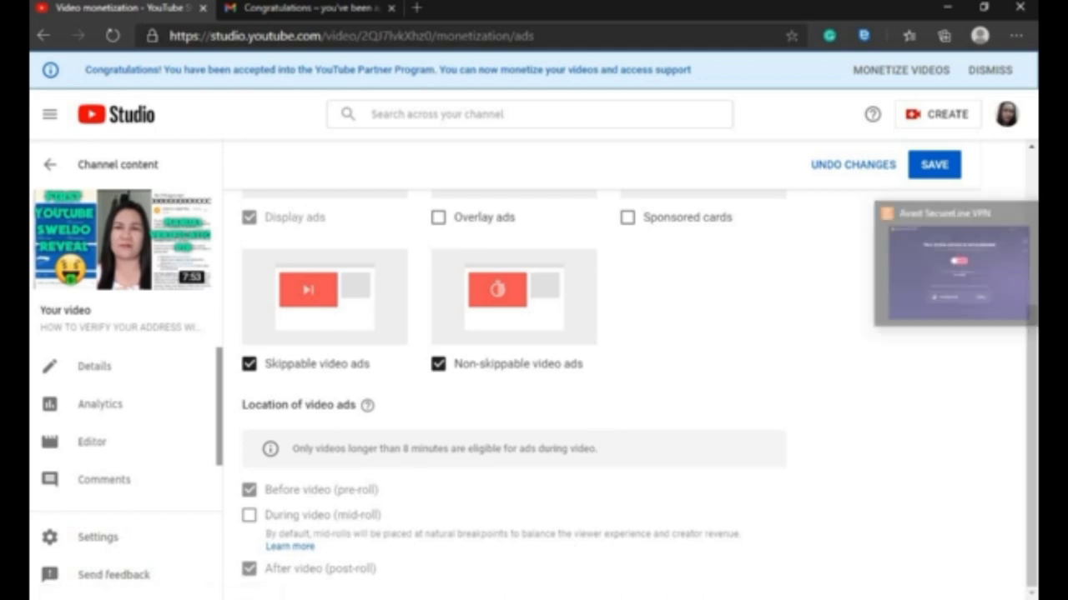
click(936, 166)
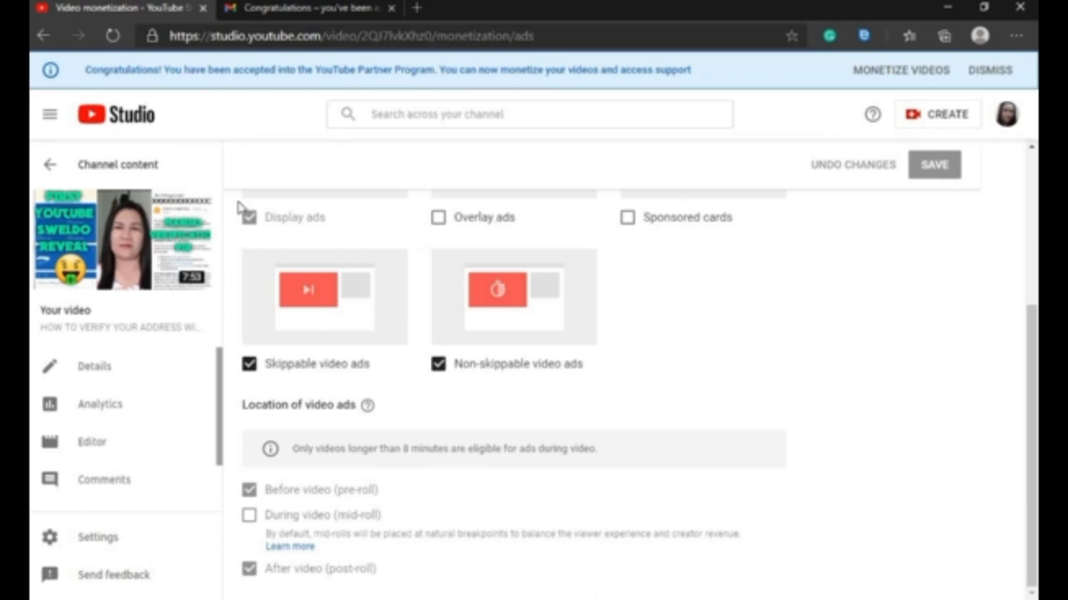
Step: Switch monetization on for the DIY HAIR REBONDING video and submit its content rating as None of the above
click(50, 166)
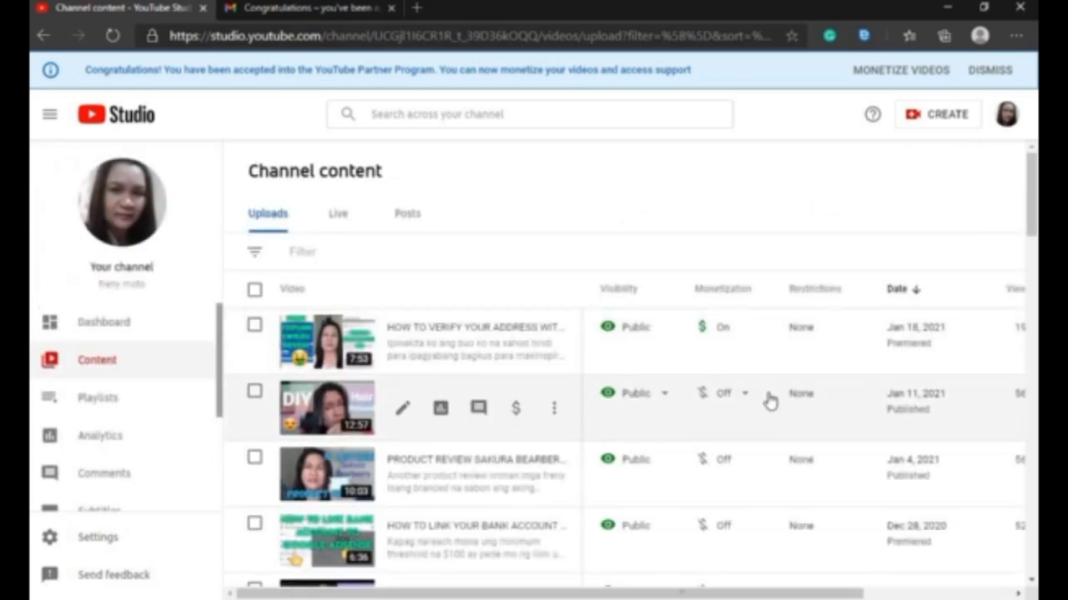
click(740, 399)
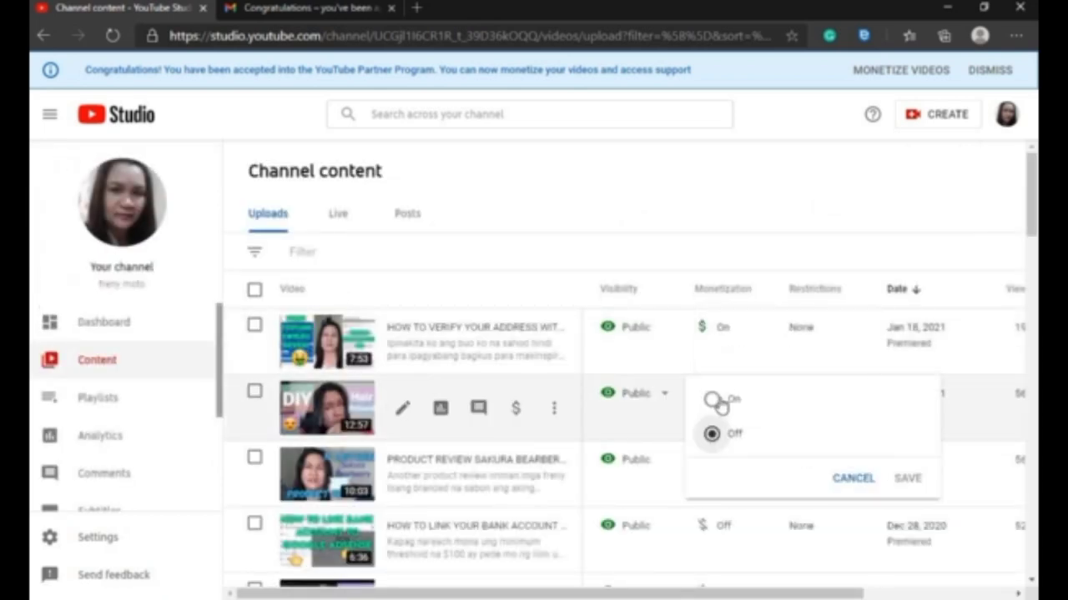
click(713, 401)
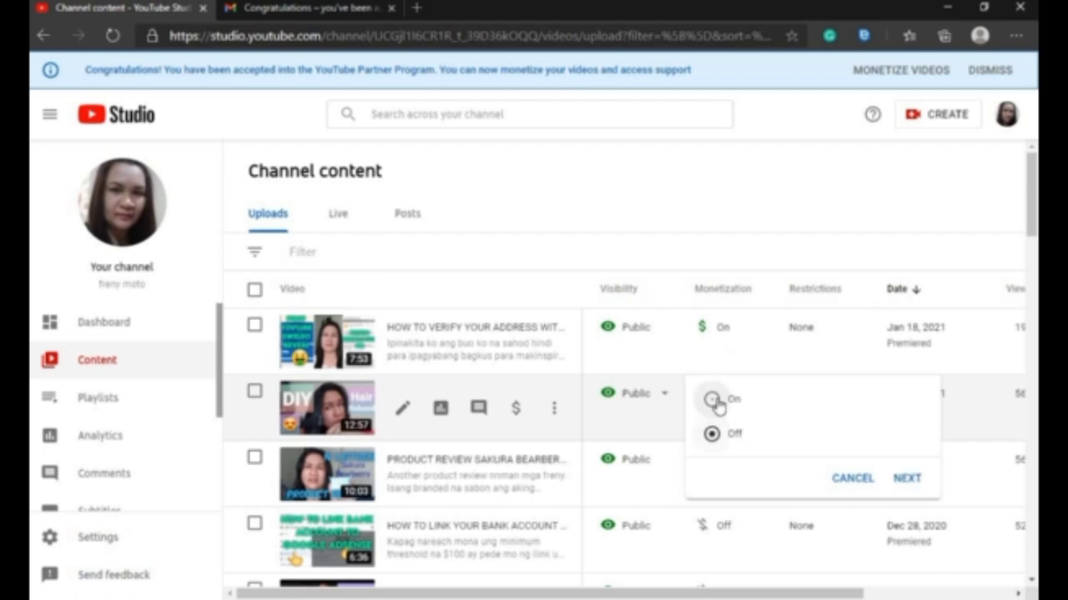
click(907, 478)
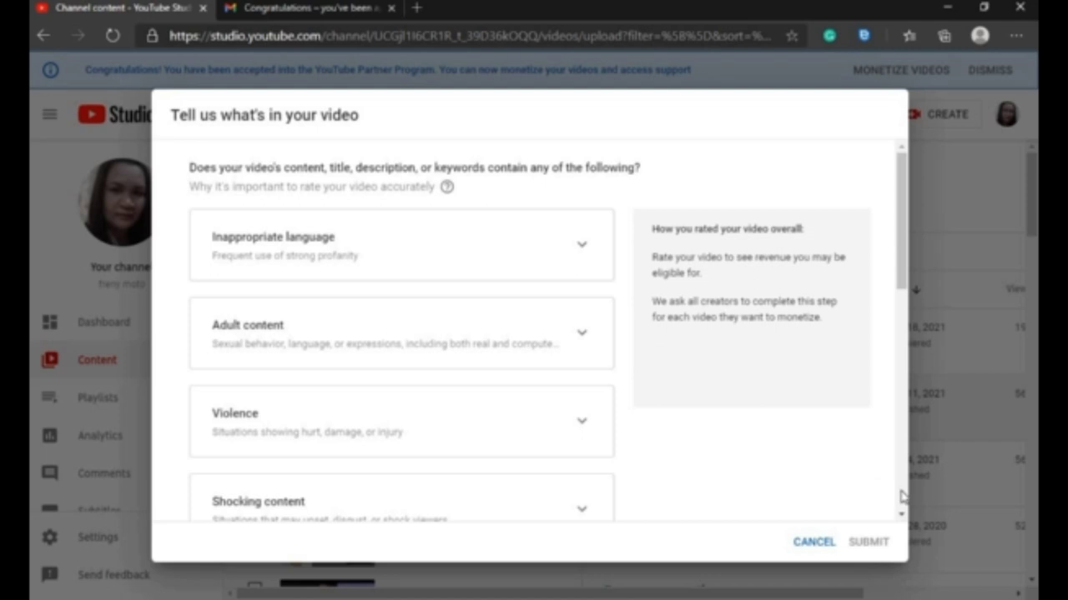
scroll(901, 499, down, 10)
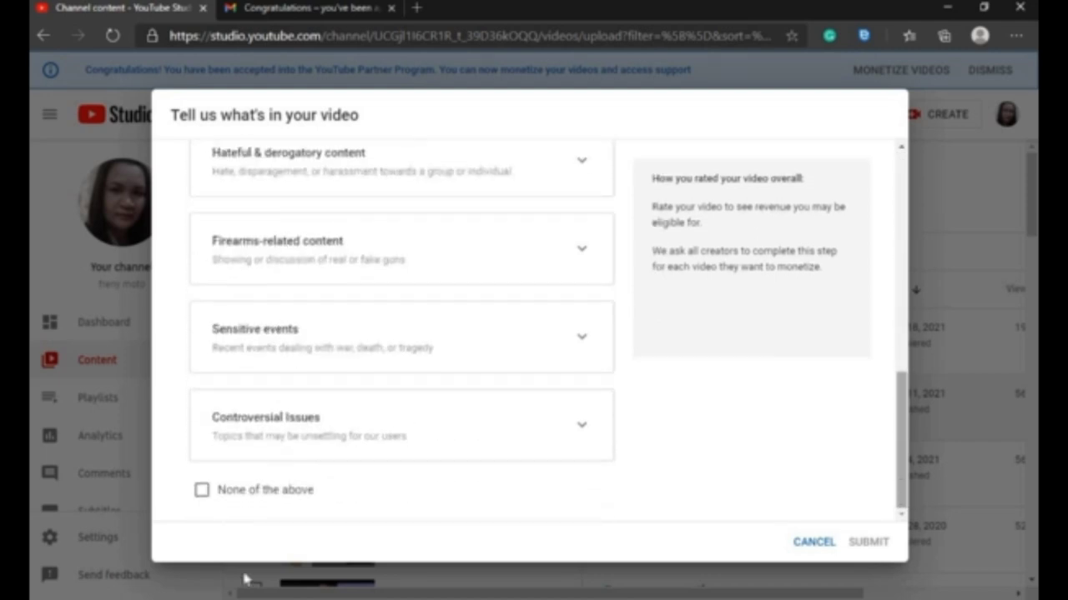
click(202, 492)
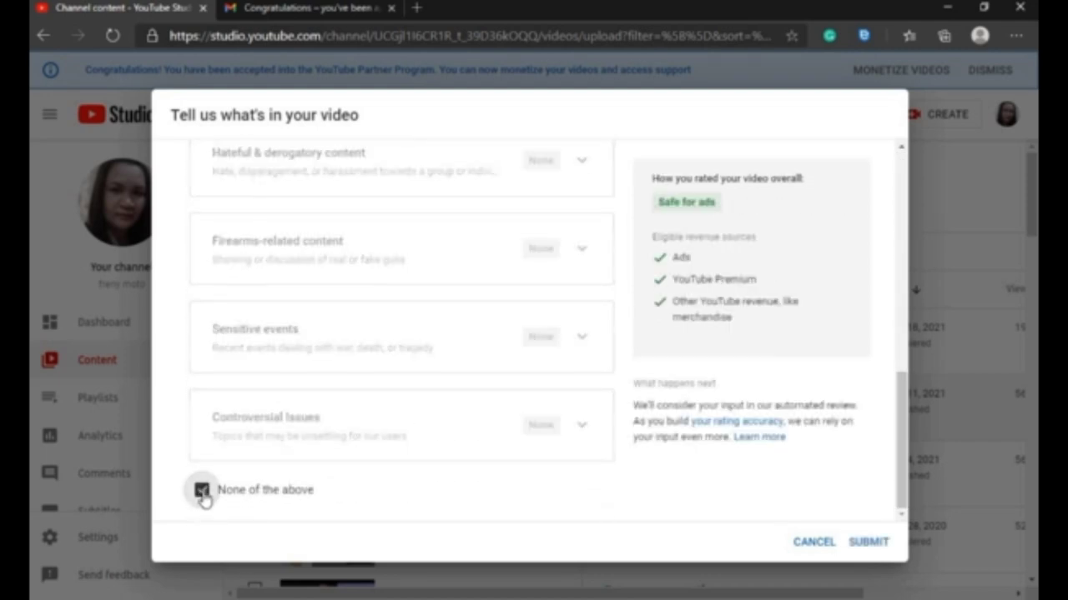
click(870, 543)
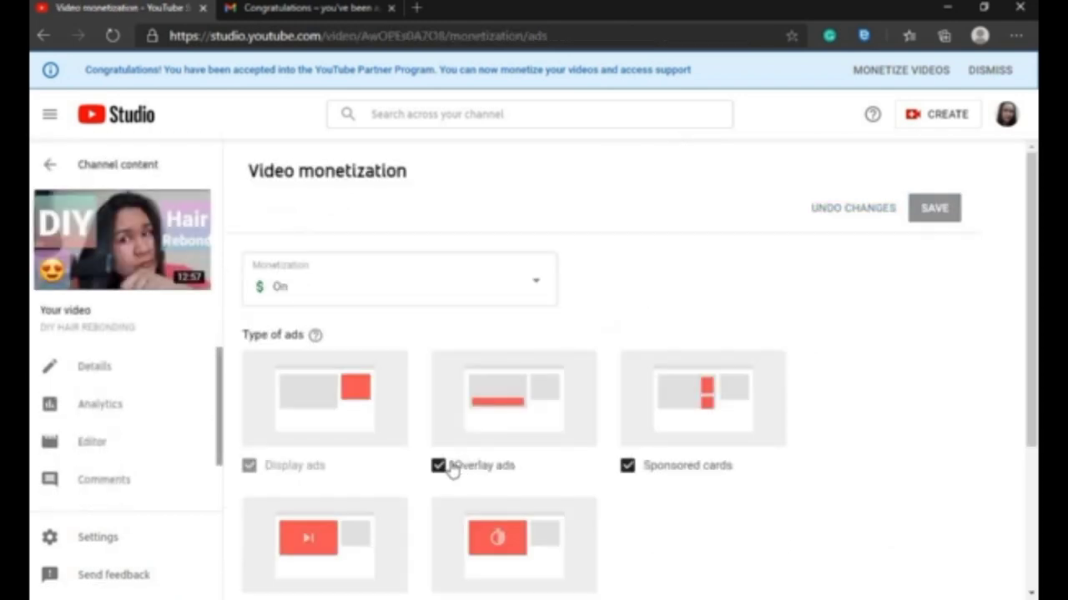
Step: Turn off overlay ads and sponsored cards in the DIY HAIR REBONDING video's monetization settings
click(439, 467)
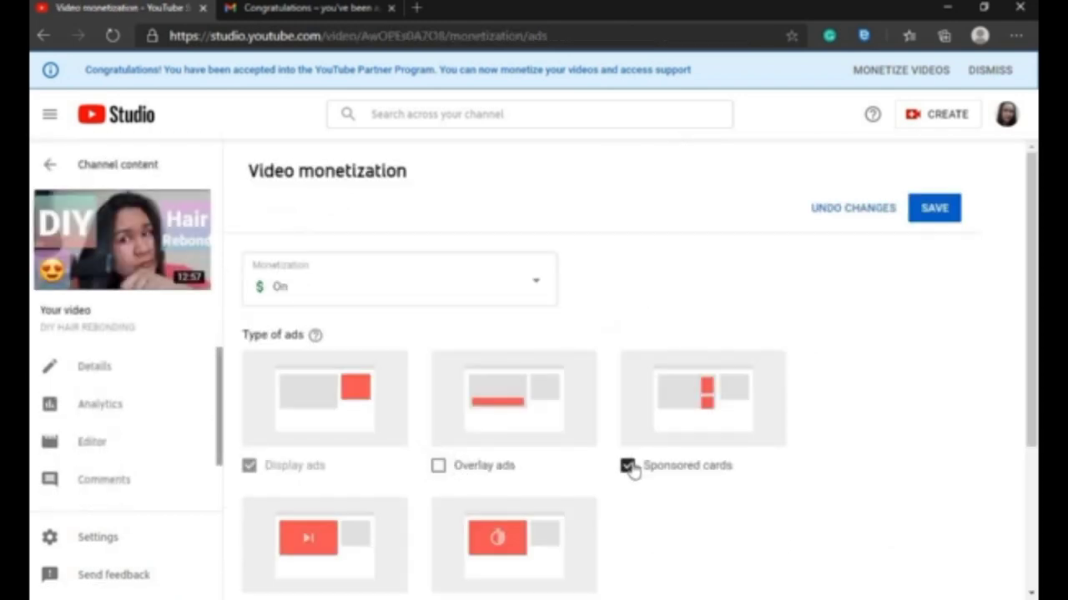
click(628, 467)
scroll(1031, 592, down, 3)
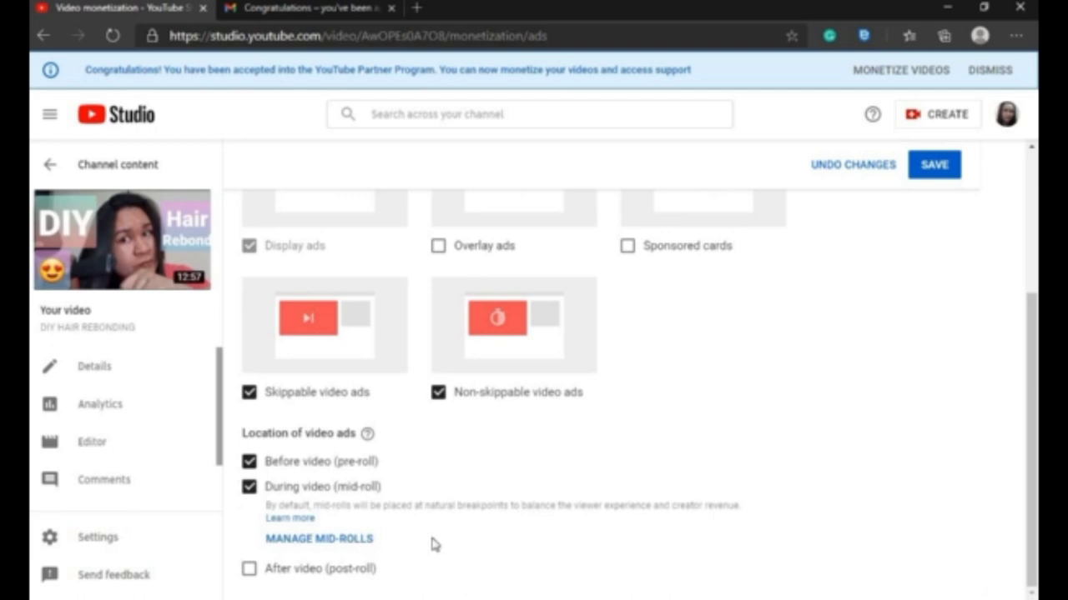
Step: Open the video's mid-roll ad breaks and add two breaks at 00:00
click(292, 540)
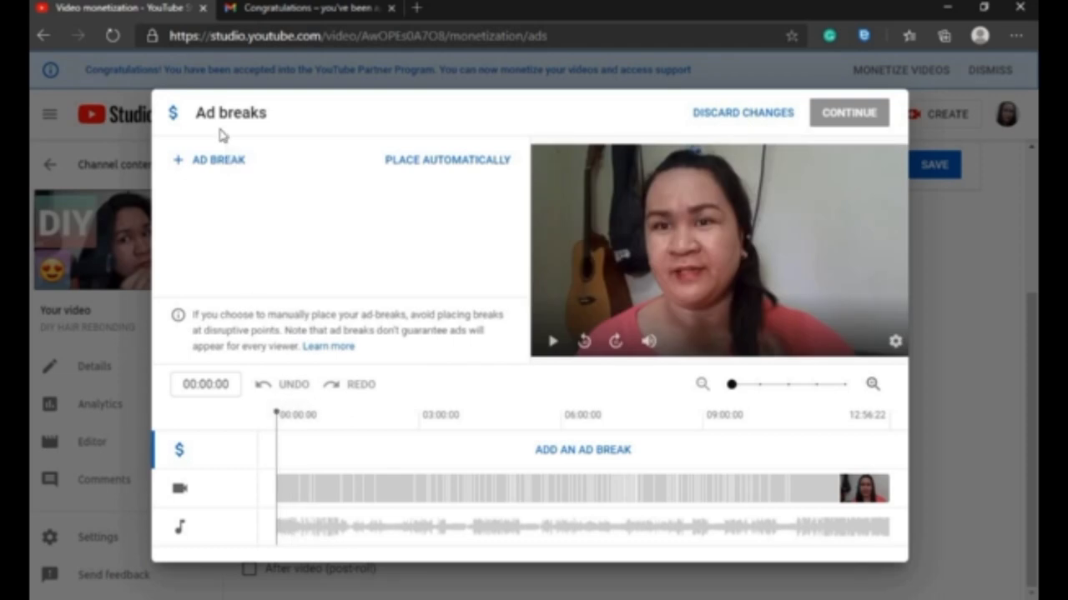
click(216, 161)
click(216, 162)
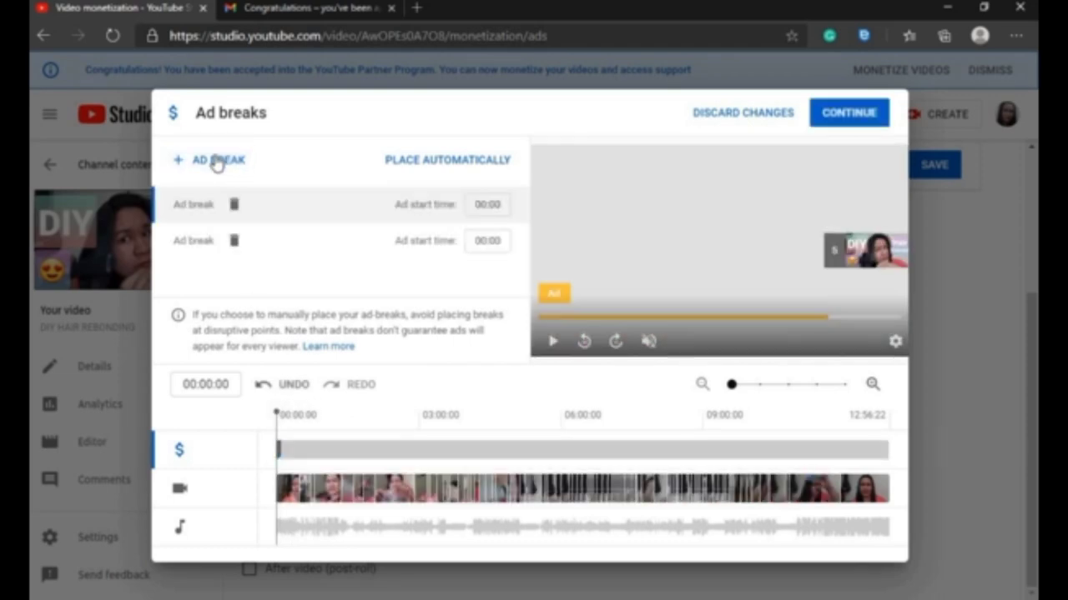
Step: Add five more mid-roll ad breaks along the timeline at about 00:34, 01:12, 01:50, 02:32 and 03:05
click(303, 483)
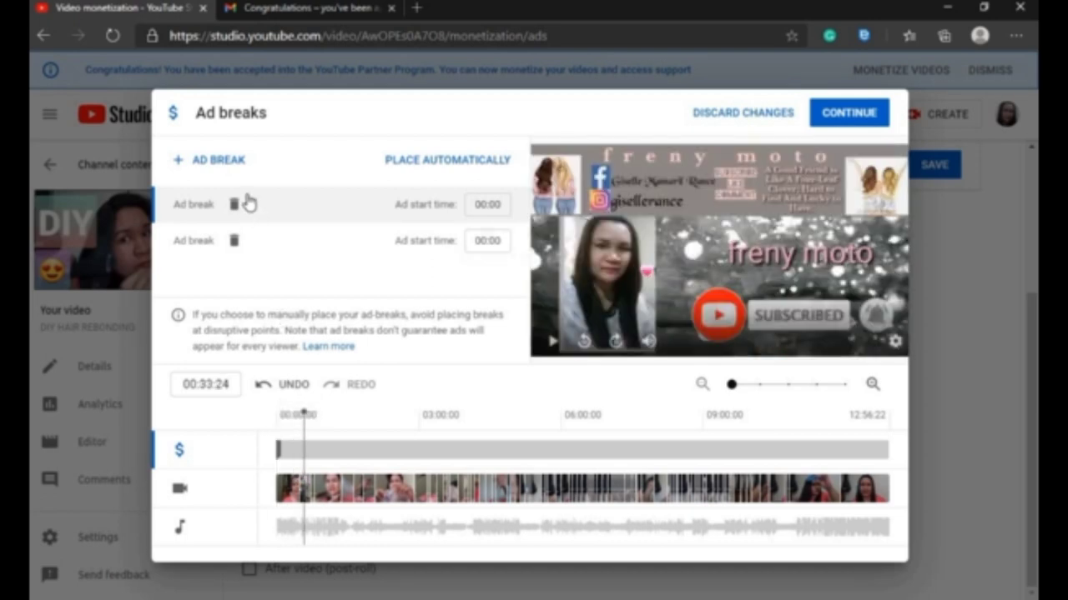
click(233, 166)
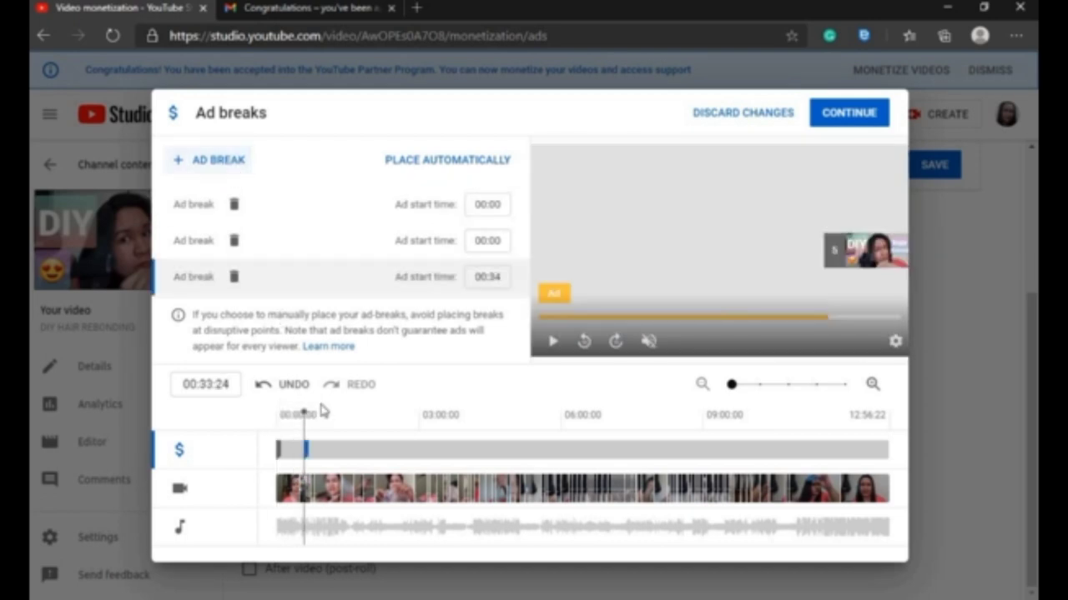
click(333, 469)
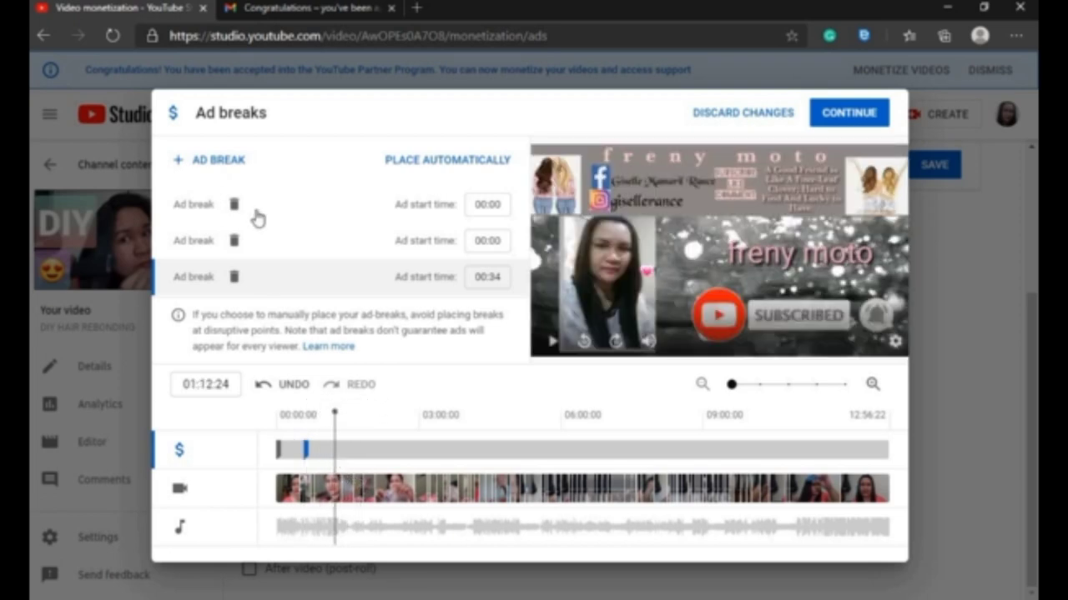
click(225, 161)
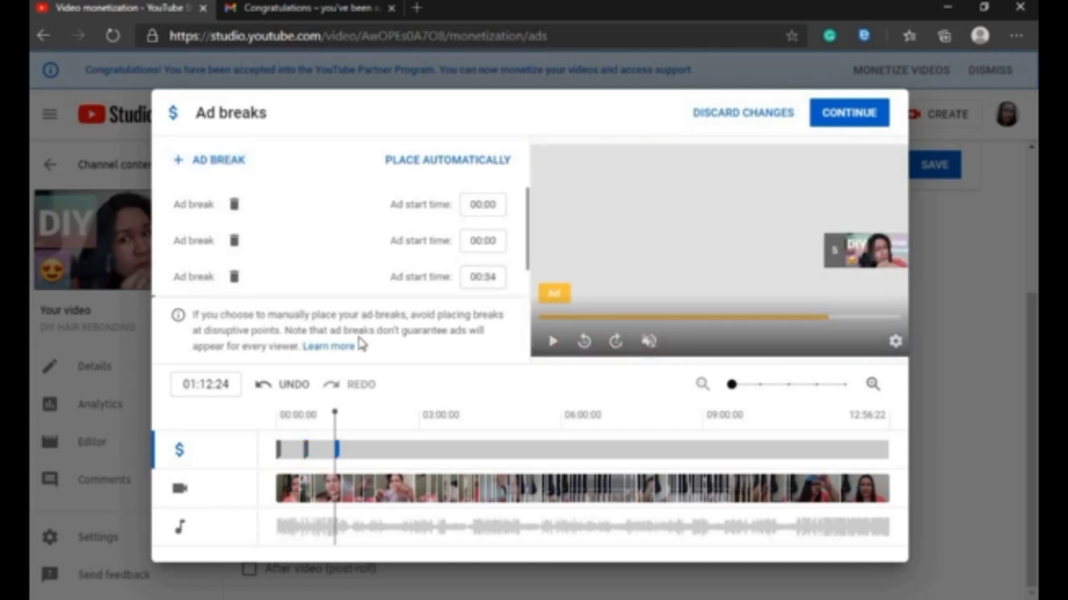
click(364, 471)
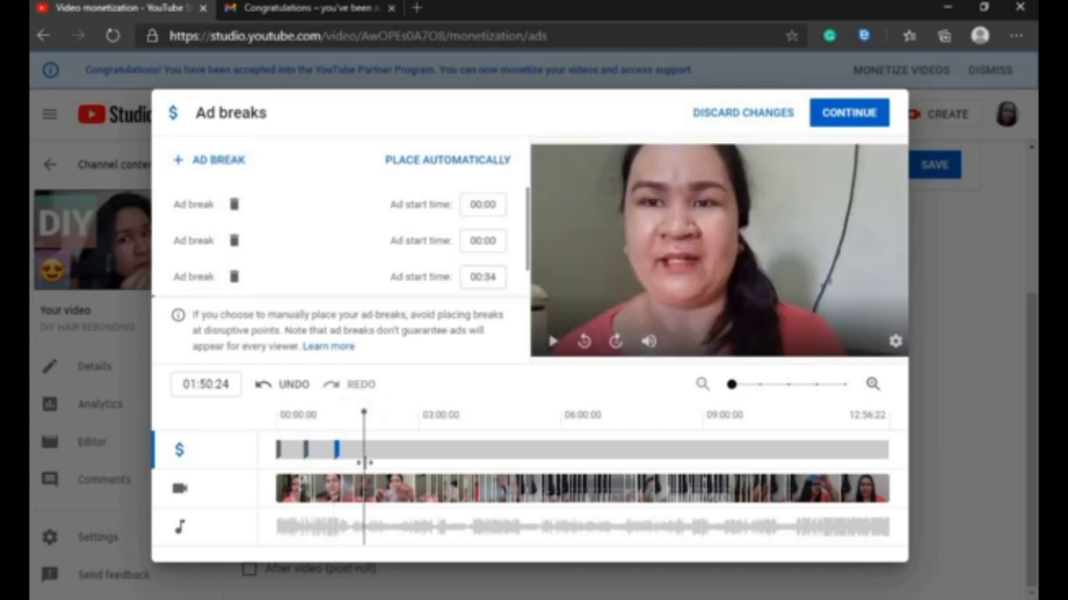
click(231, 167)
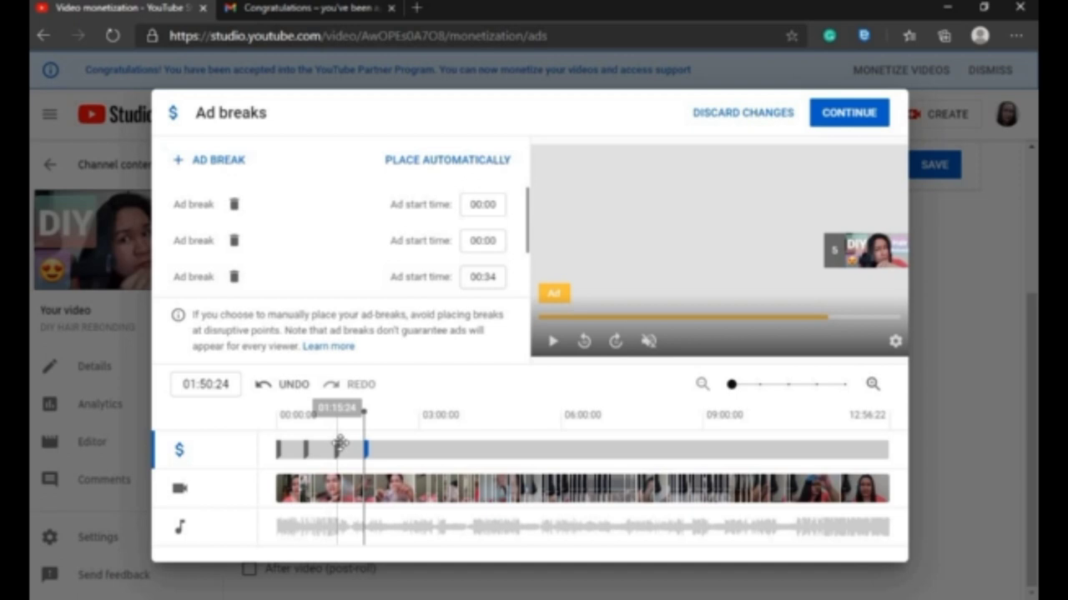
click(398, 466)
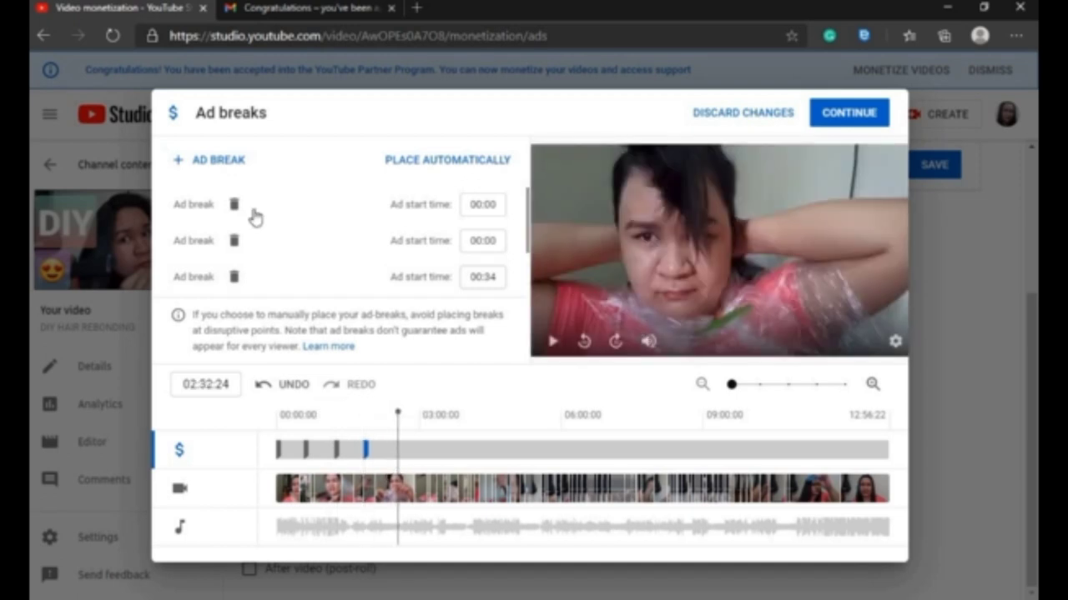
click(223, 167)
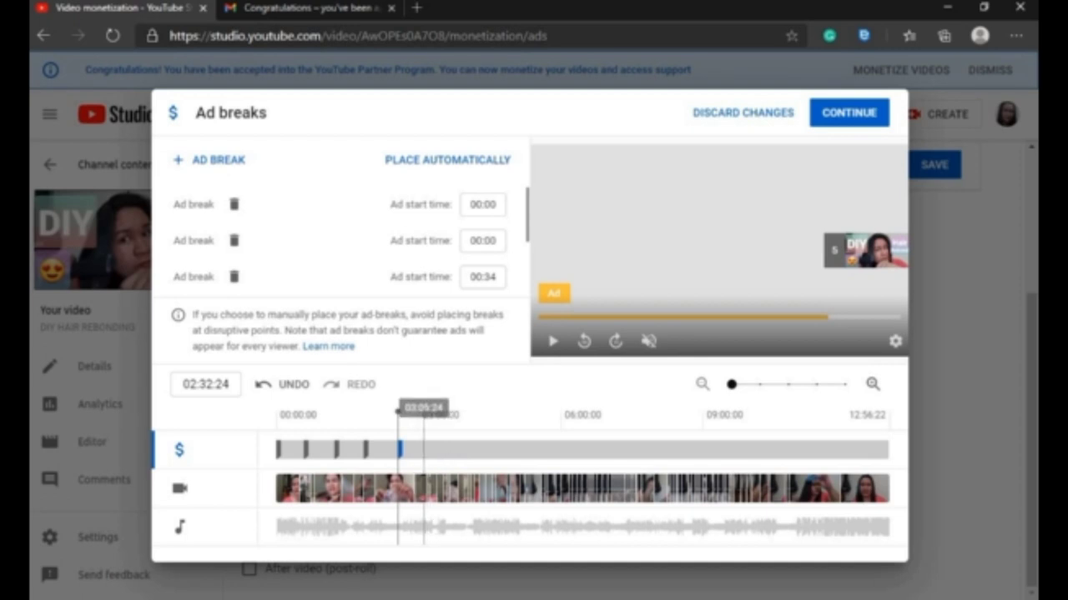
click(425, 482)
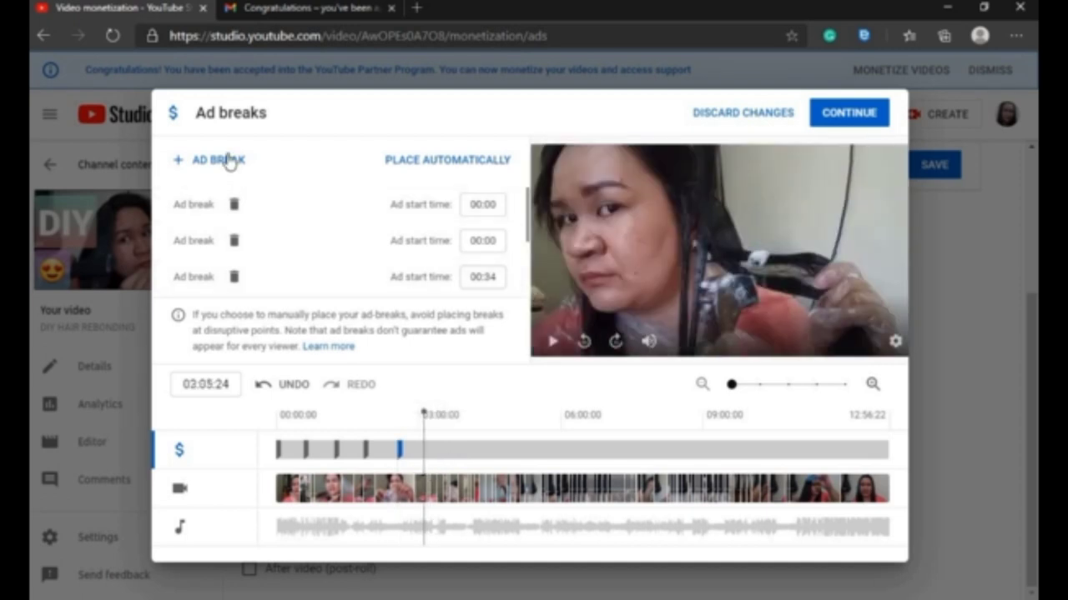
click(227, 161)
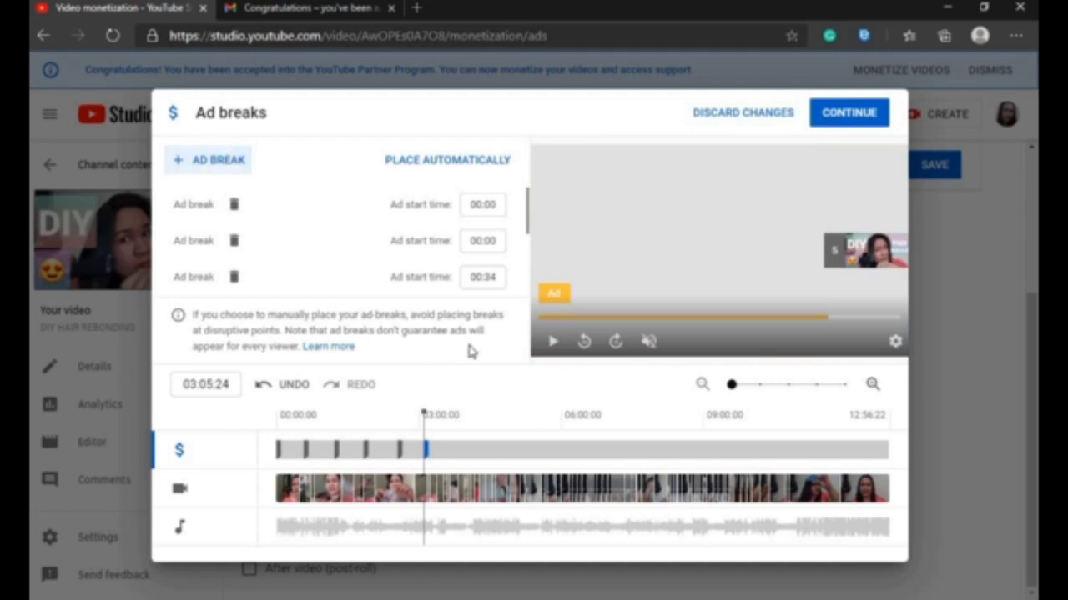
Step: Add five more mid-roll ad breaks along the timeline at about 03:43, 04:23, 05:01, 05:42 and 06:15
click(454, 440)
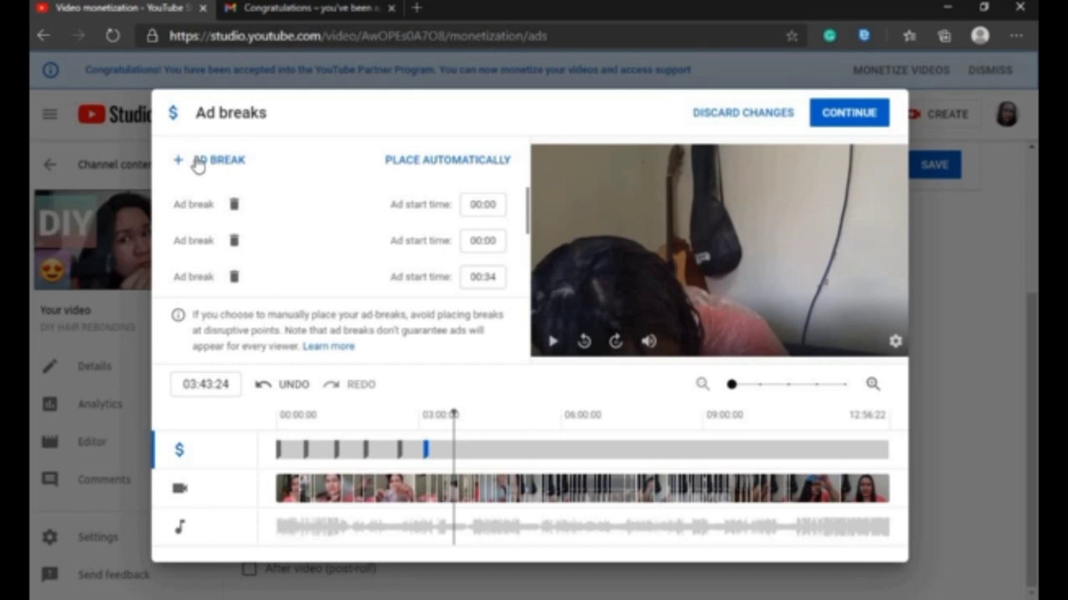
click(198, 164)
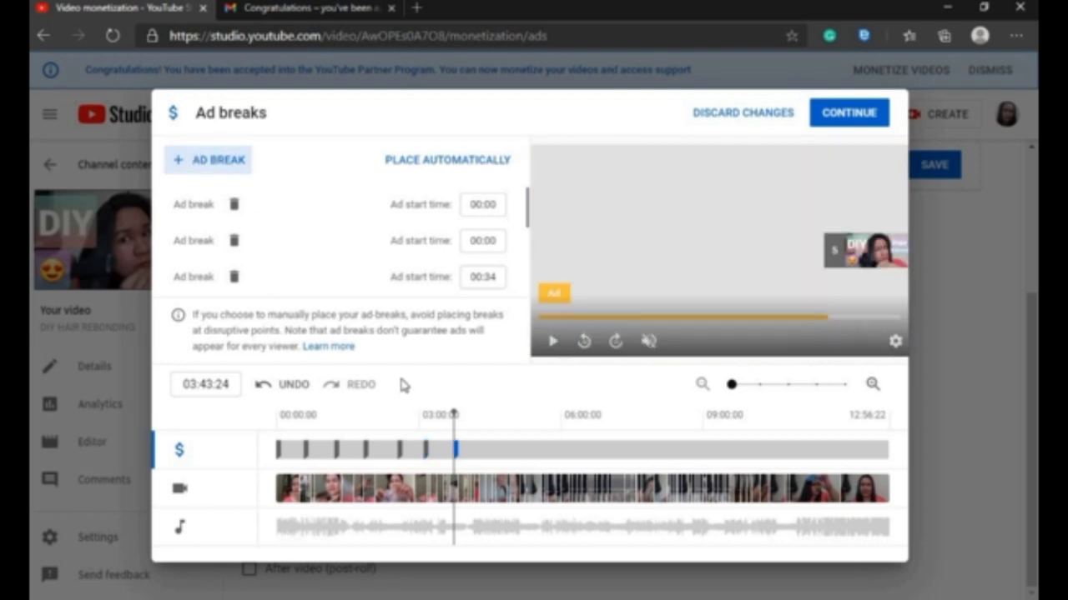
click(485, 459)
click(238, 160)
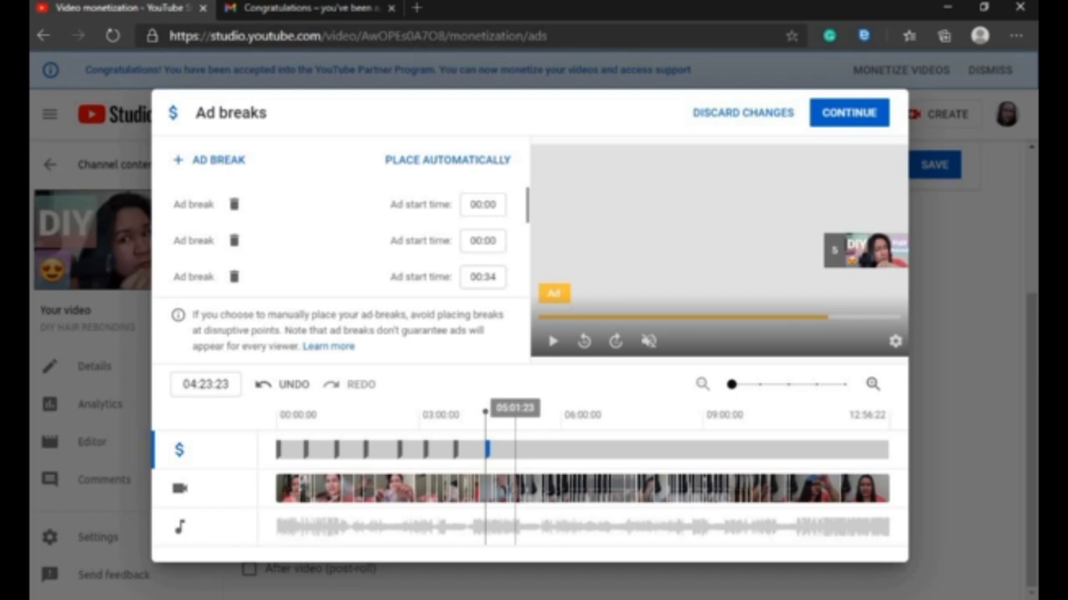
click(514, 495)
click(239, 166)
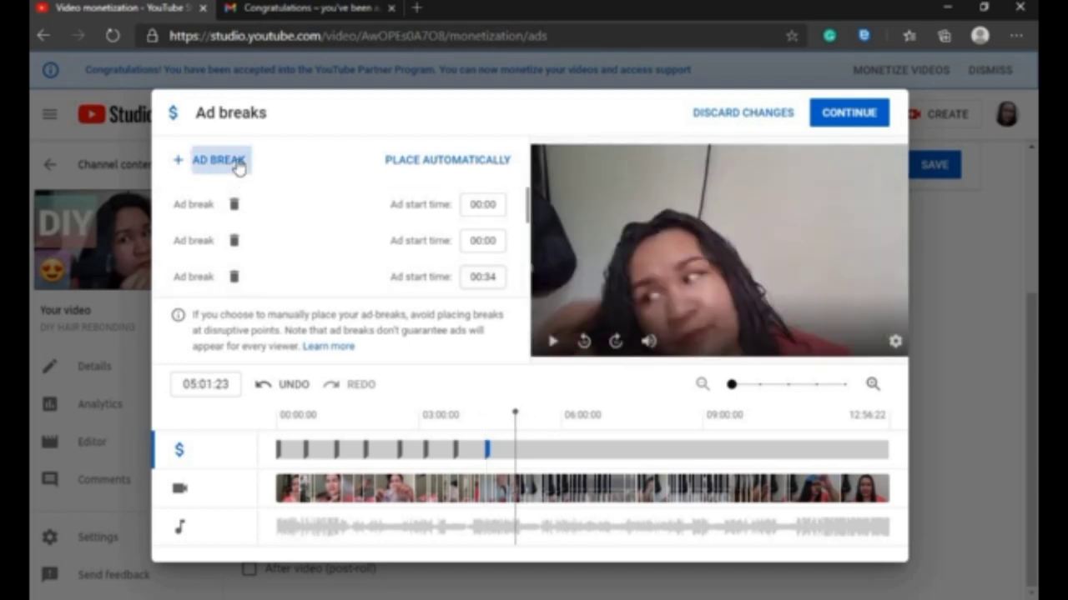
click(547, 476)
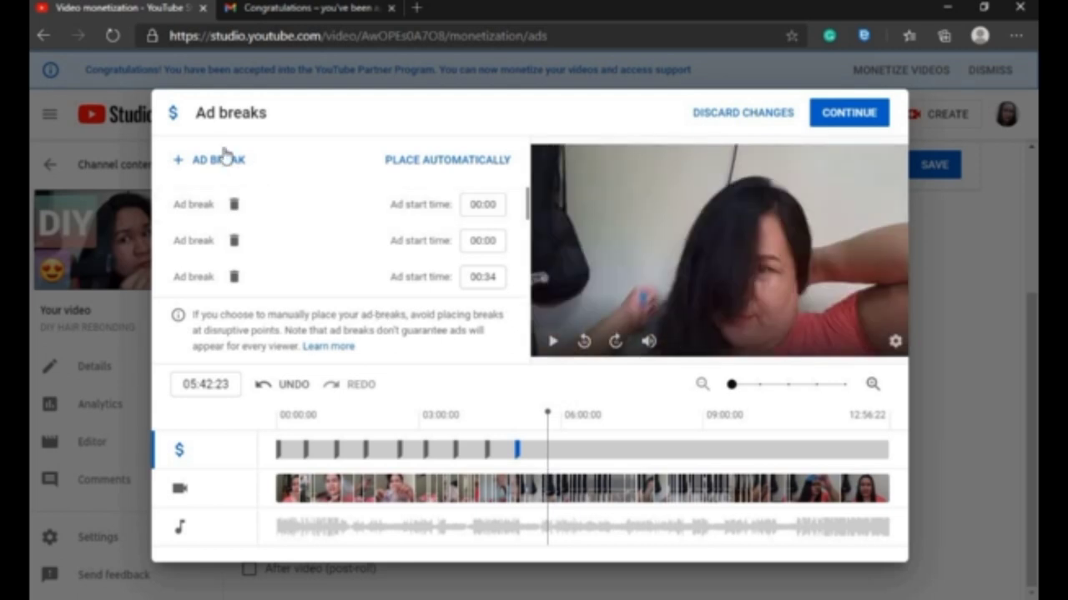
click(224, 160)
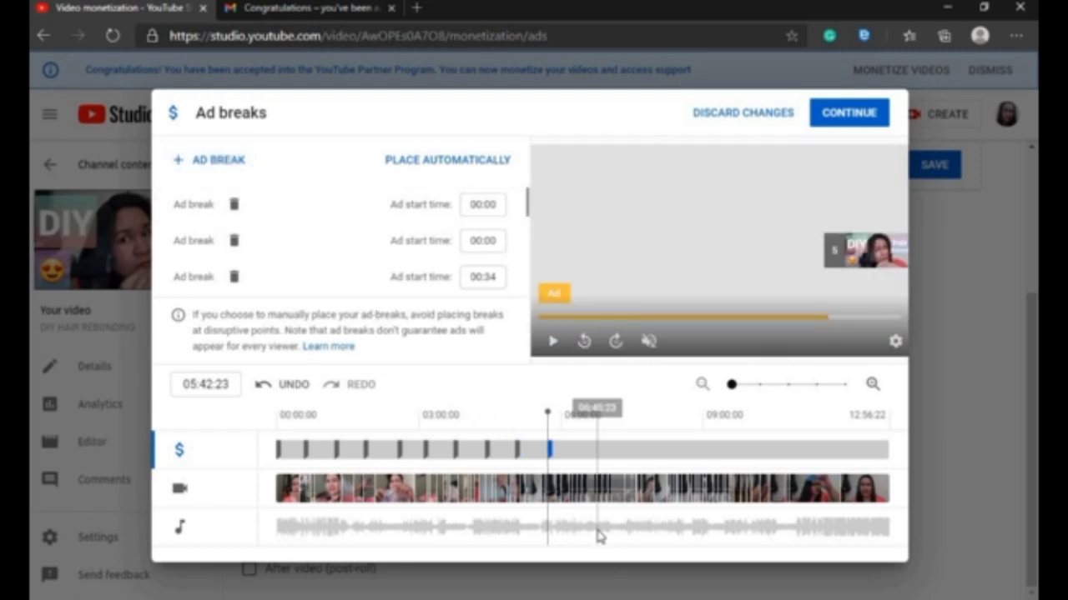
click(572, 505)
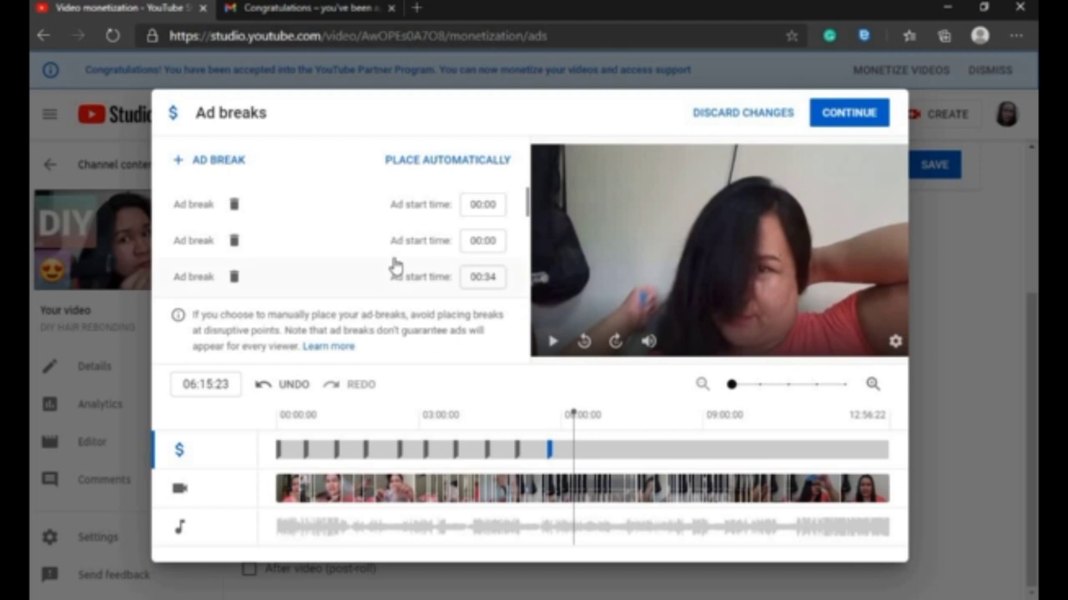
click(219, 160)
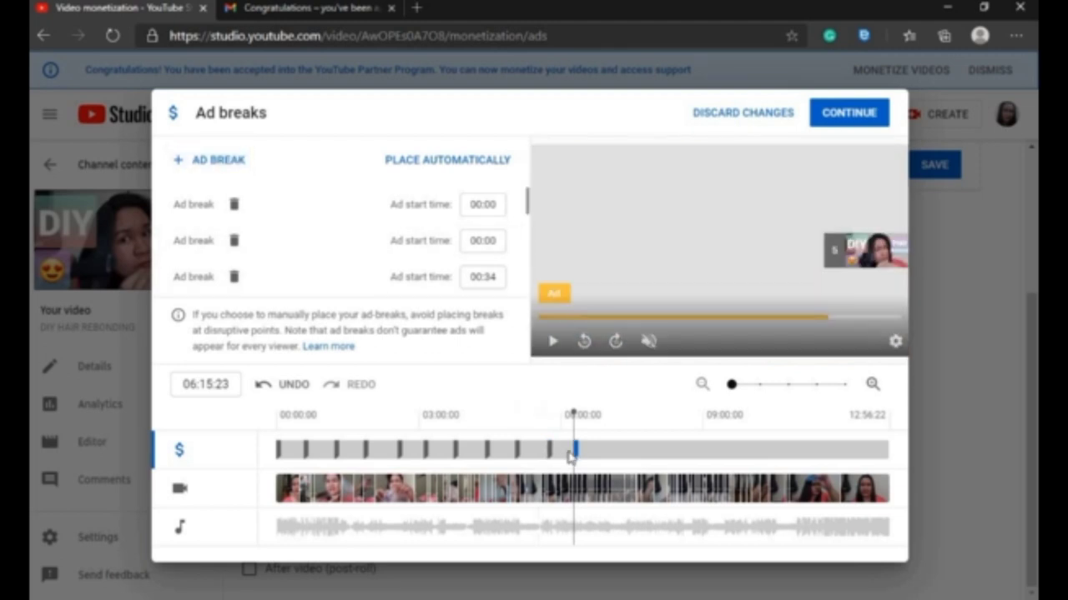
Step: Add five further mid-roll ad breaks at about 06:54, 07:31, 08:05, 08:40 and 09:16
click(604, 501)
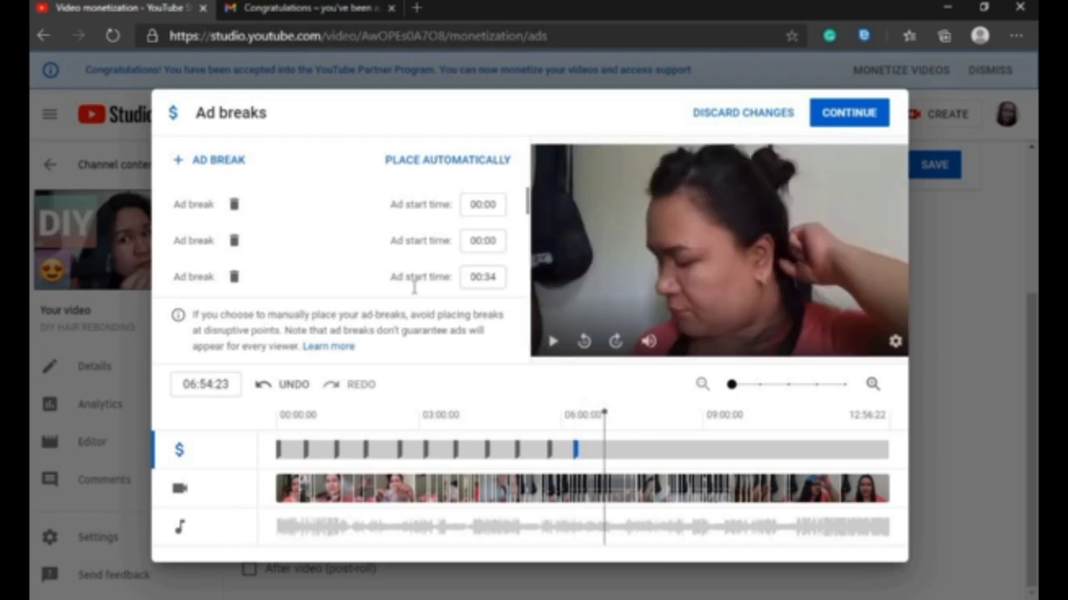
click(222, 160)
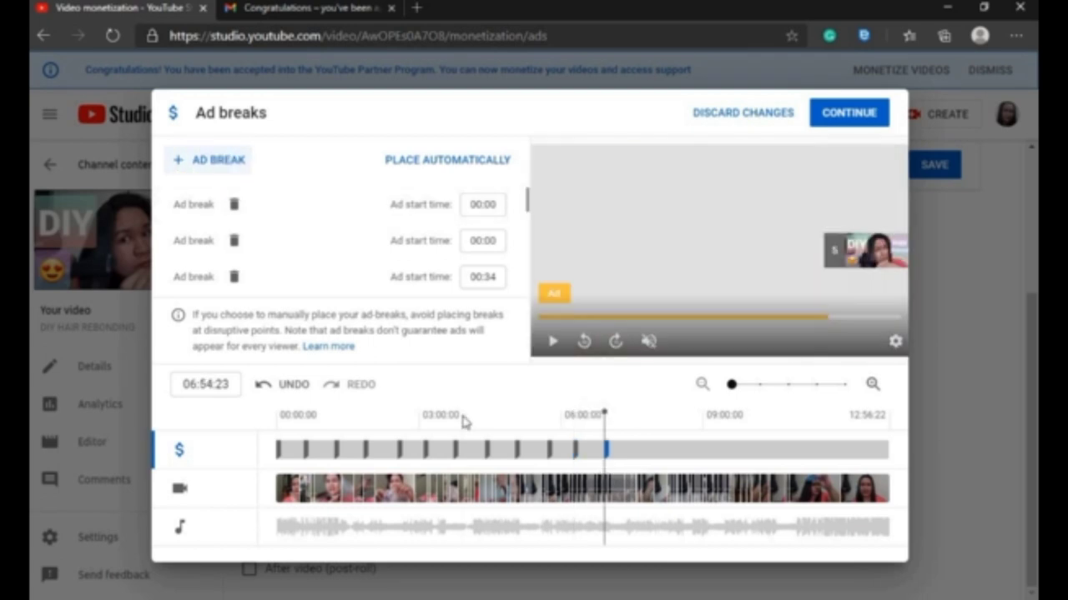
click(632, 501)
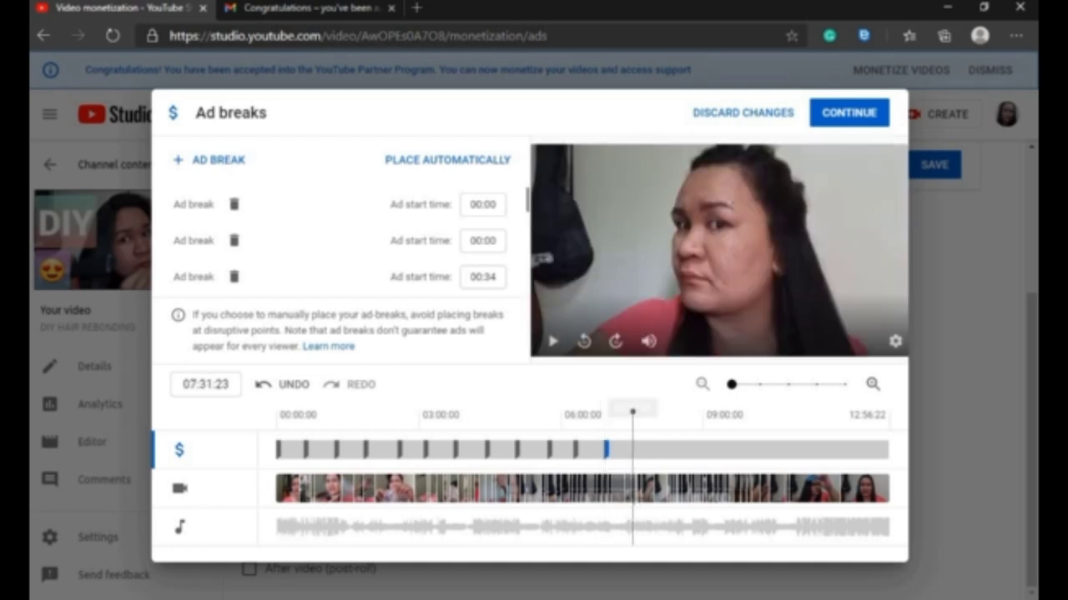
click(214, 162)
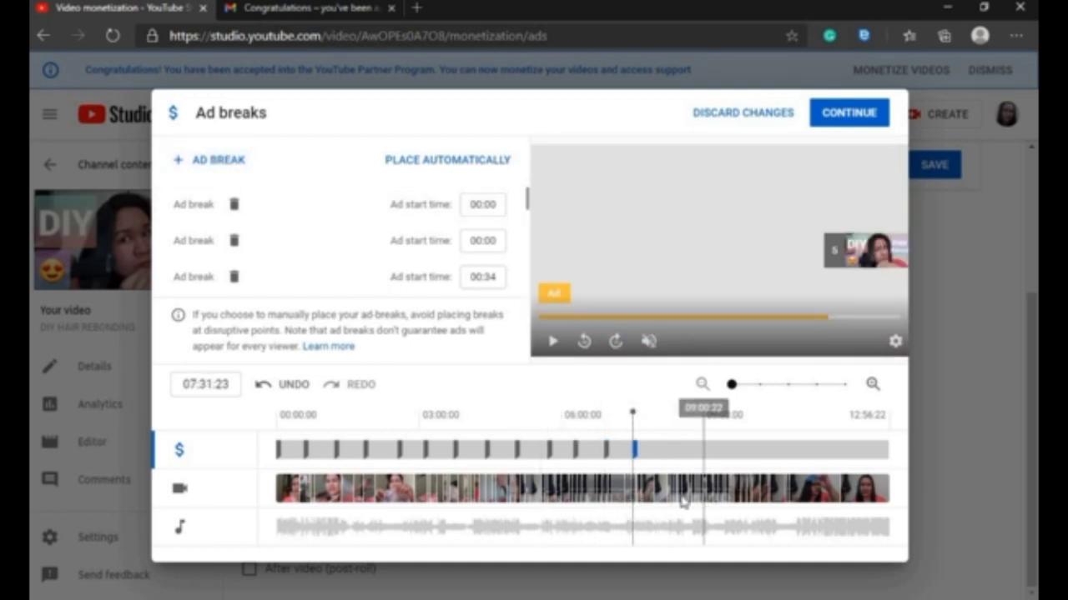
click(662, 498)
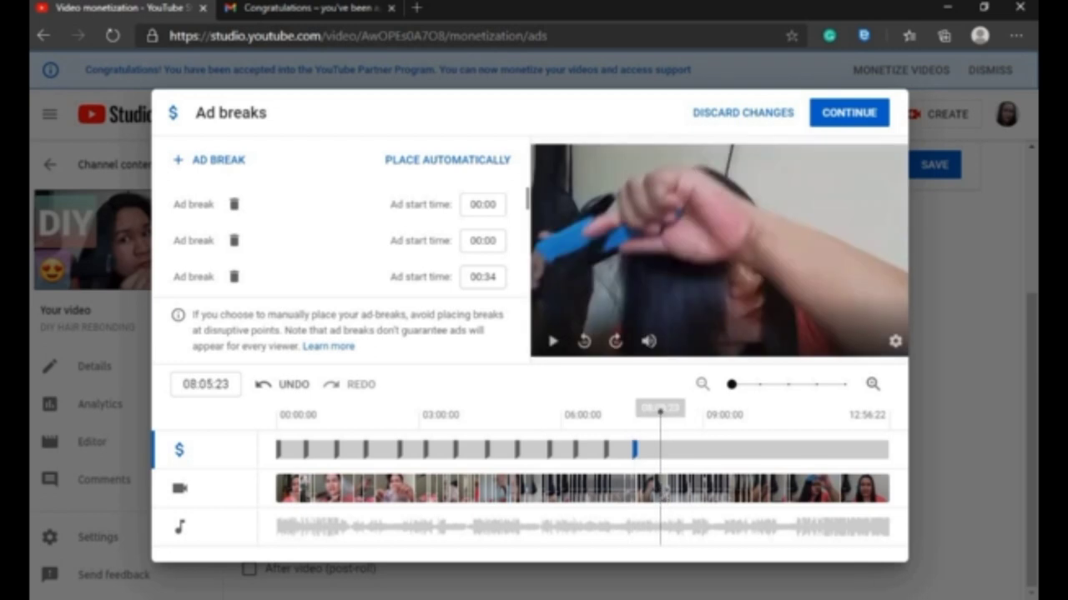
click(184, 167)
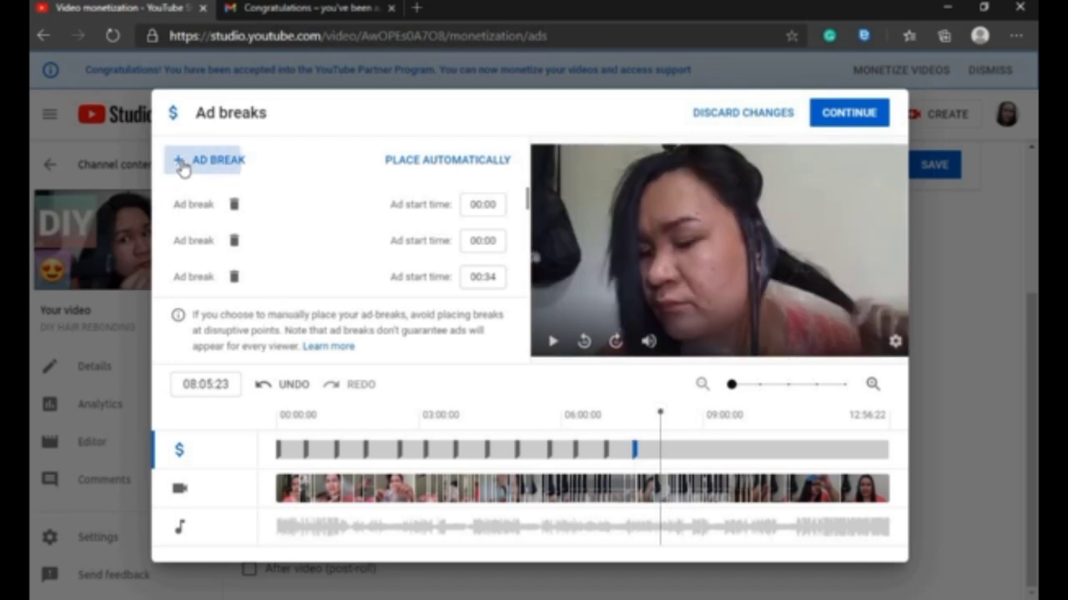
click(688, 488)
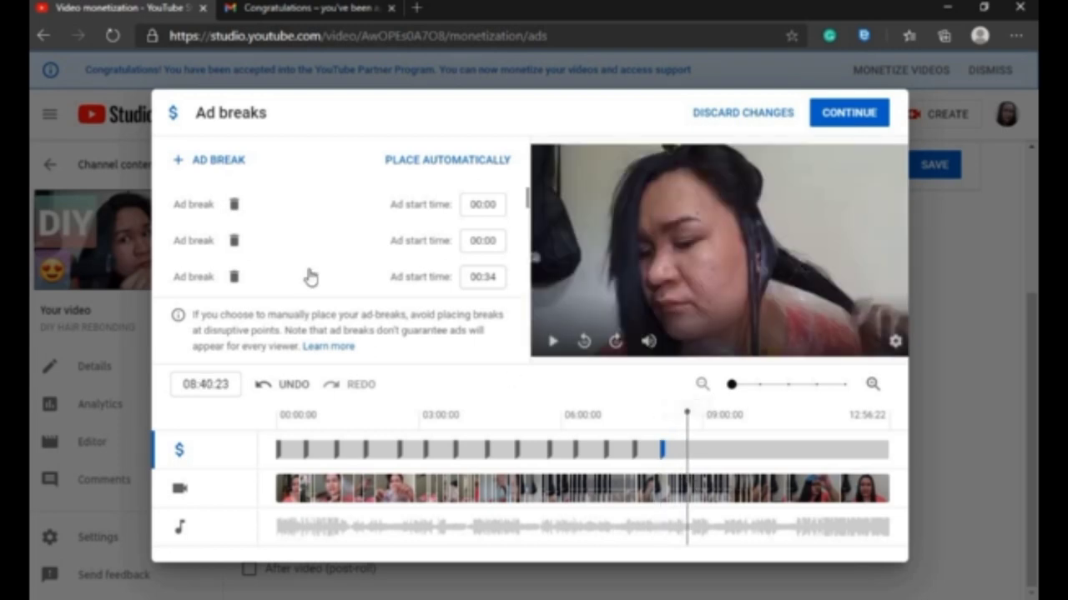
click(218, 161)
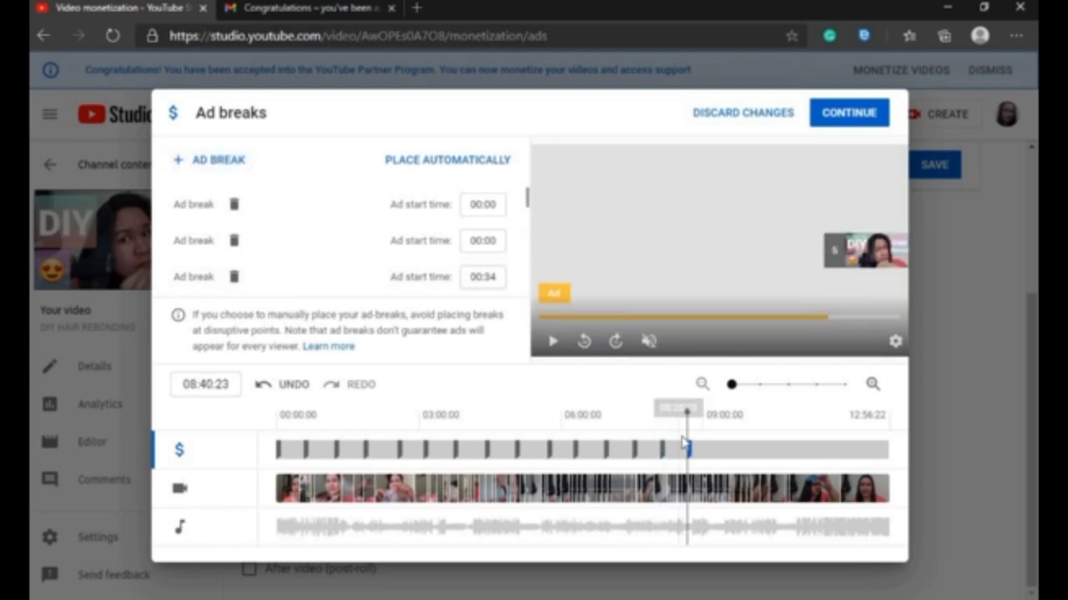
click(716, 473)
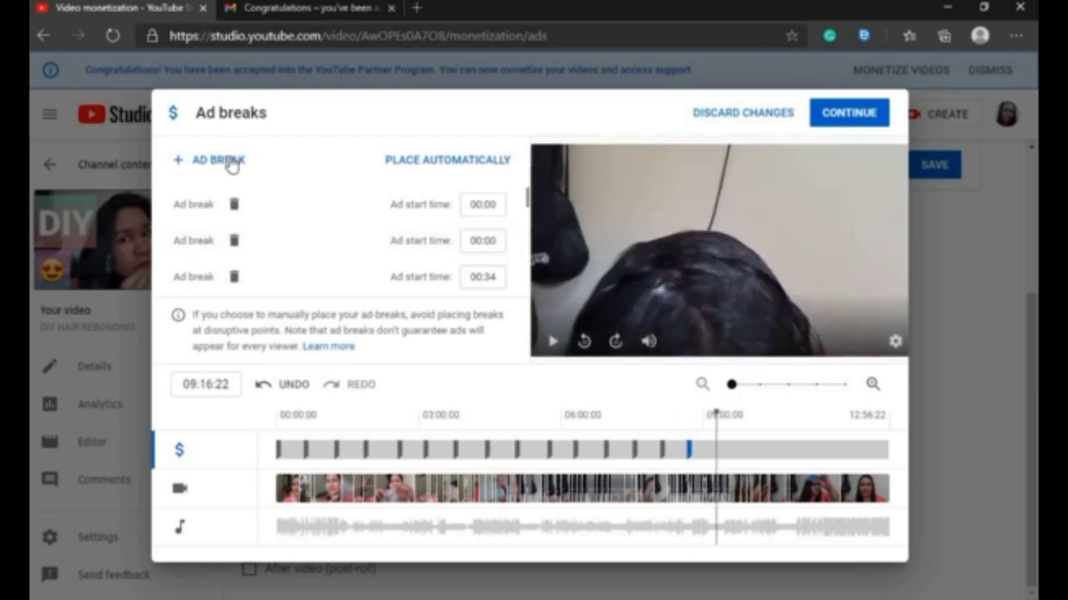
click(232, 165)
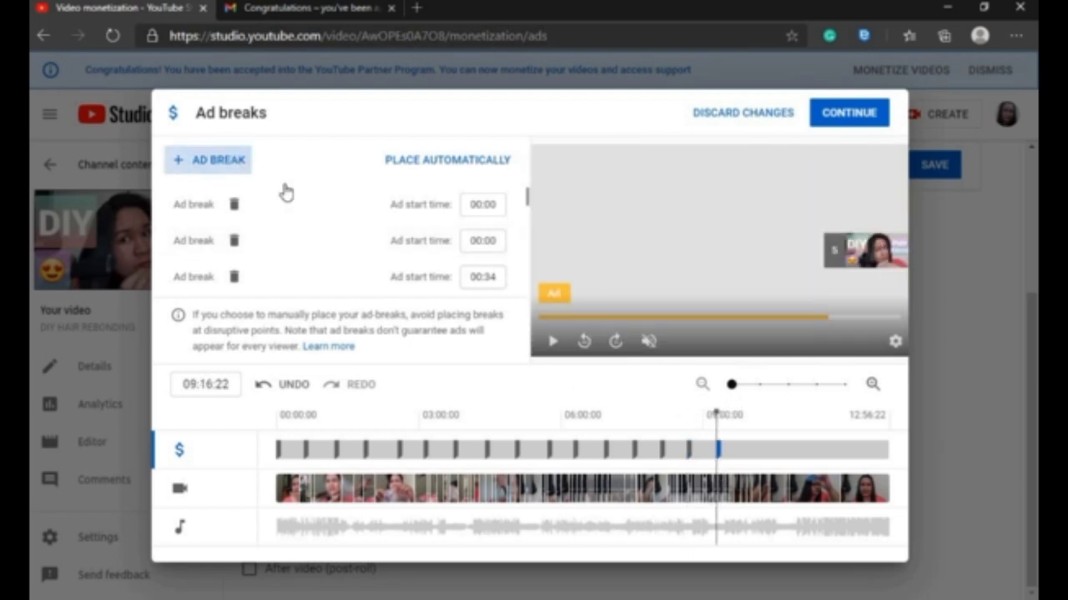
Step: Add the final mid-roll ad breaks at about 09:53, 10:26, 11:08, 11:53 and 12:52, and accept the ad break layout
click(745, 465)
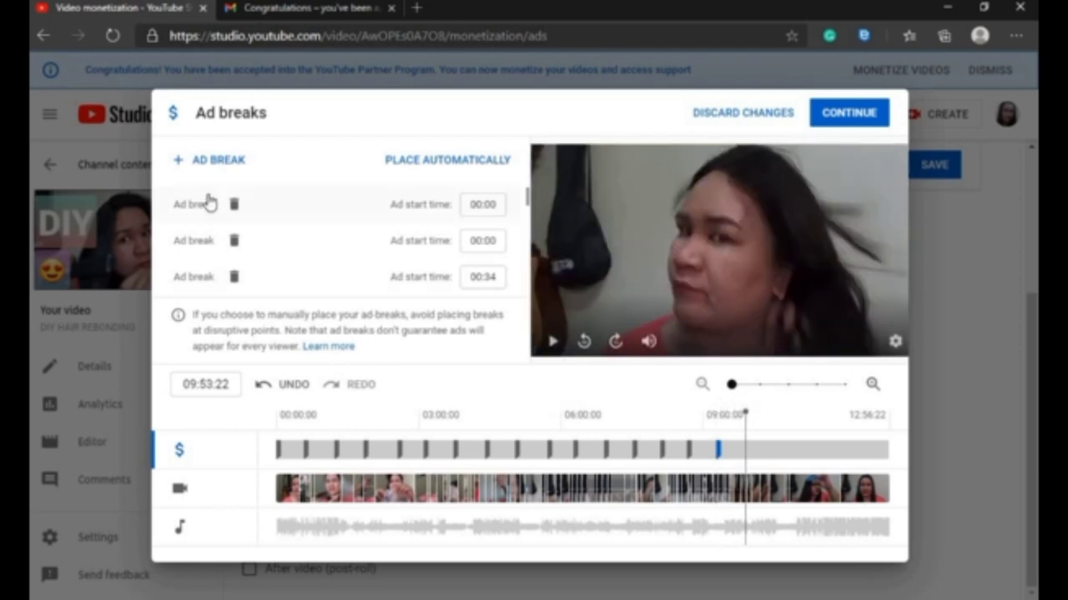
click(207, 167)
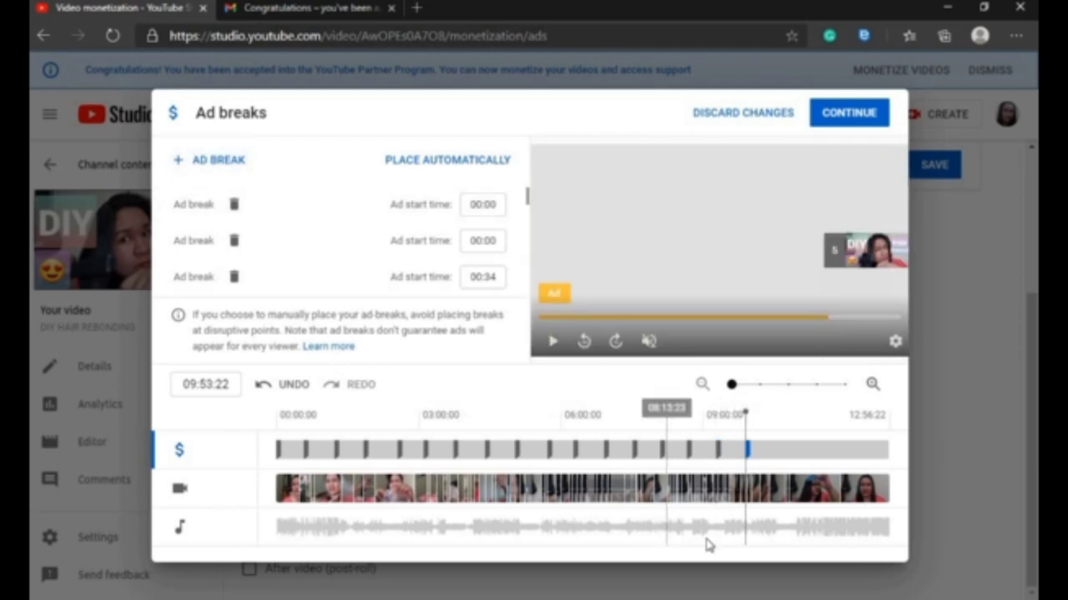
click(772, 478)
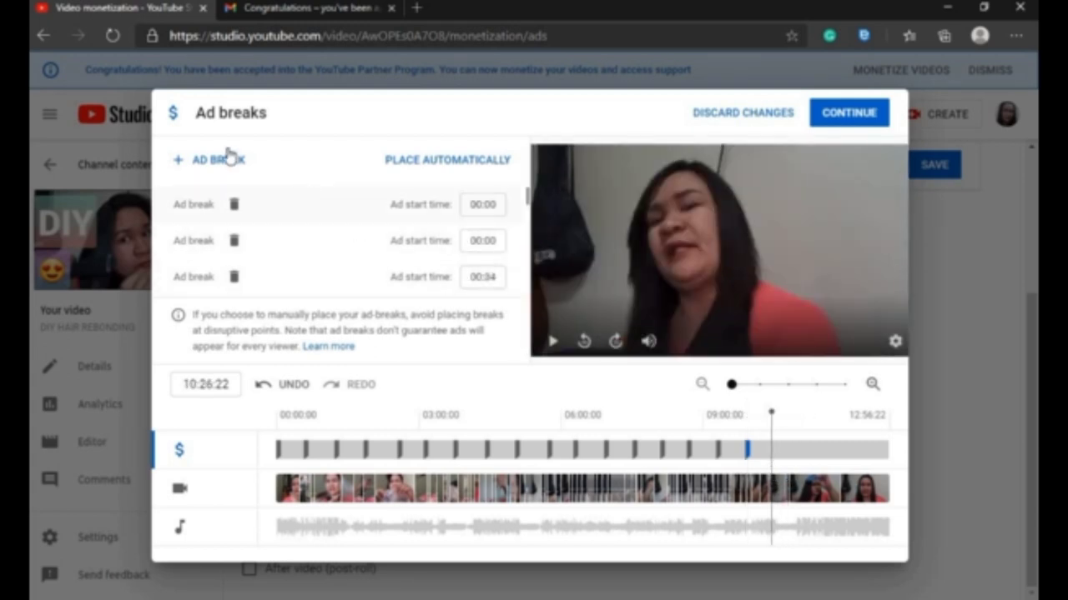
click(222, 158)
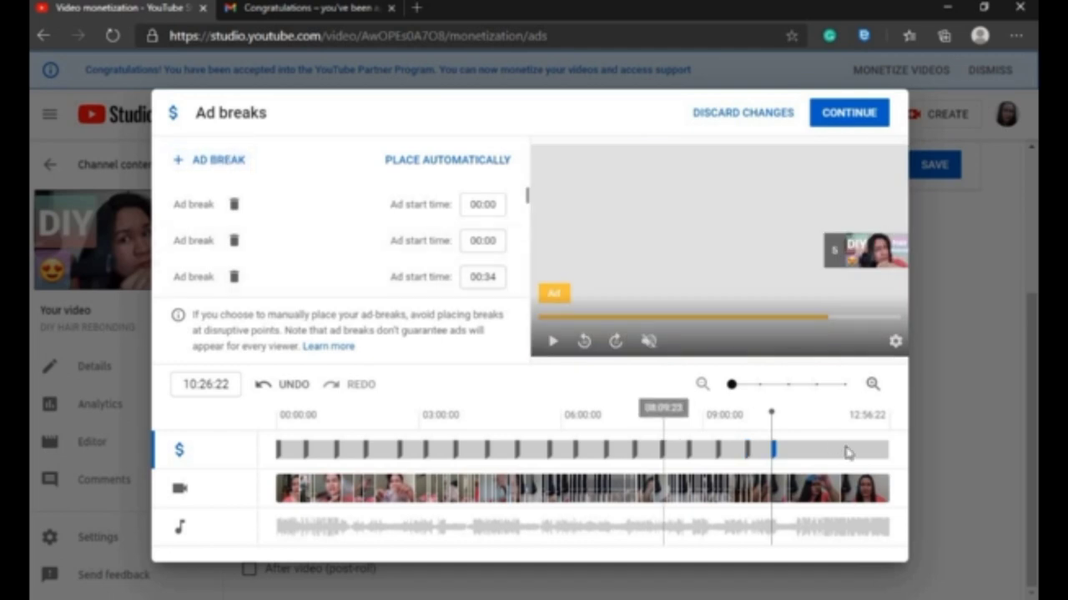
click(804, 474)
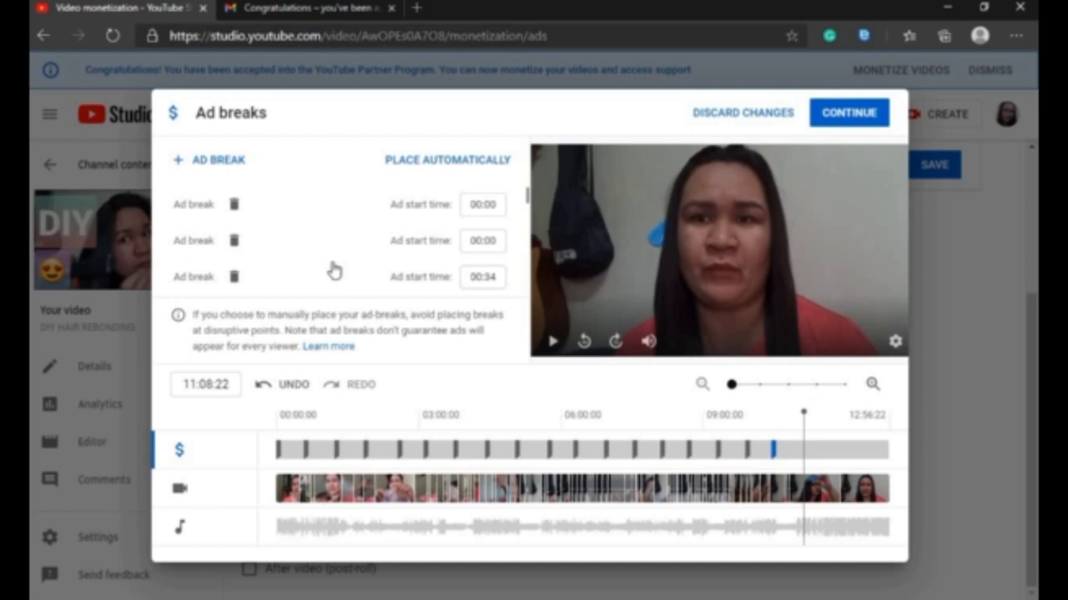
click(193, 163)
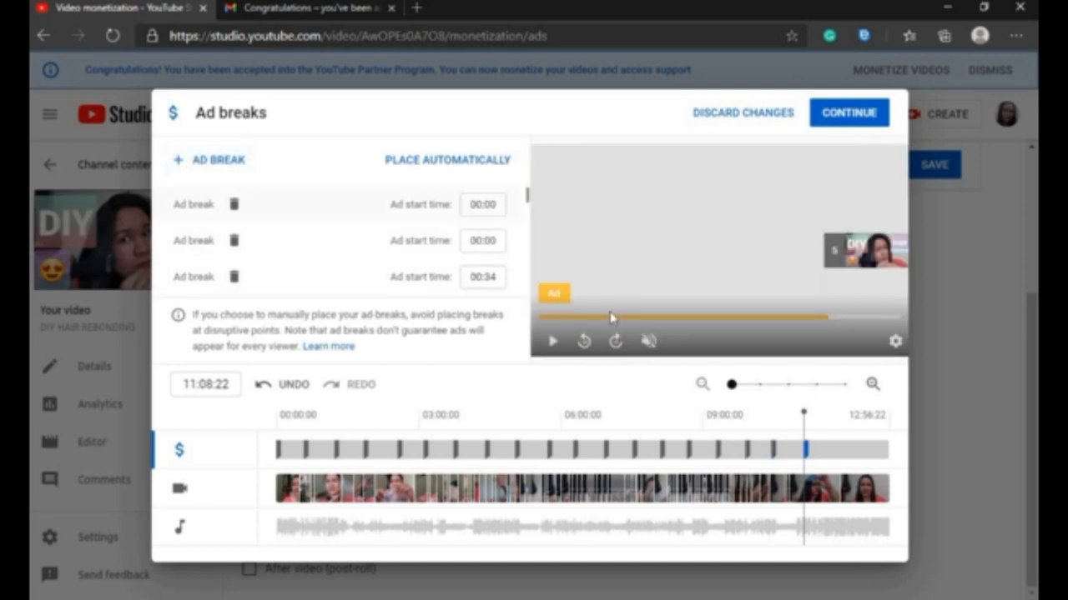
click(840, 438)
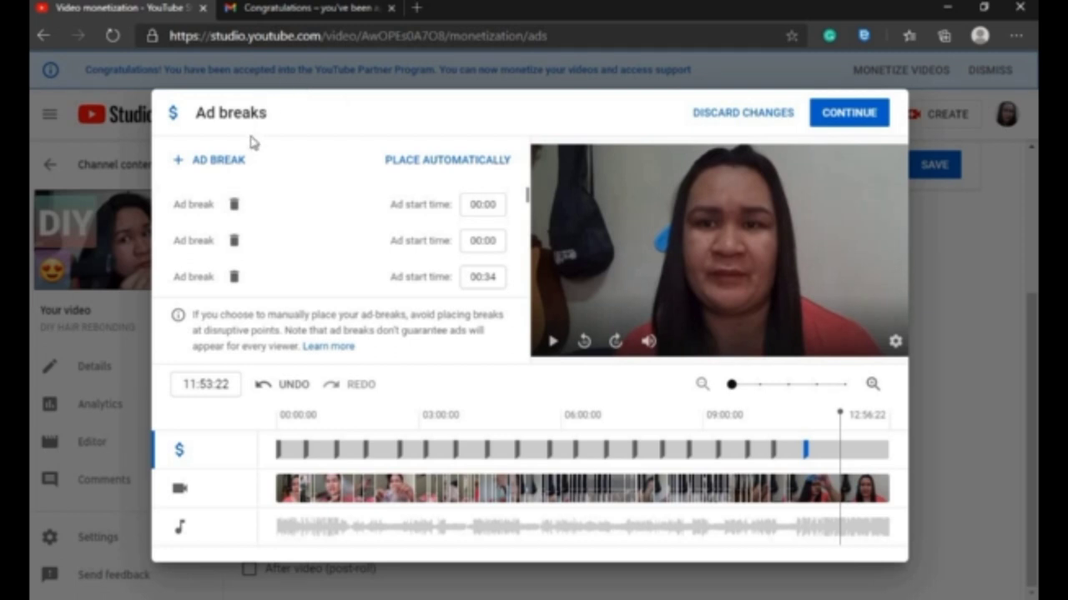
click(231, 164)
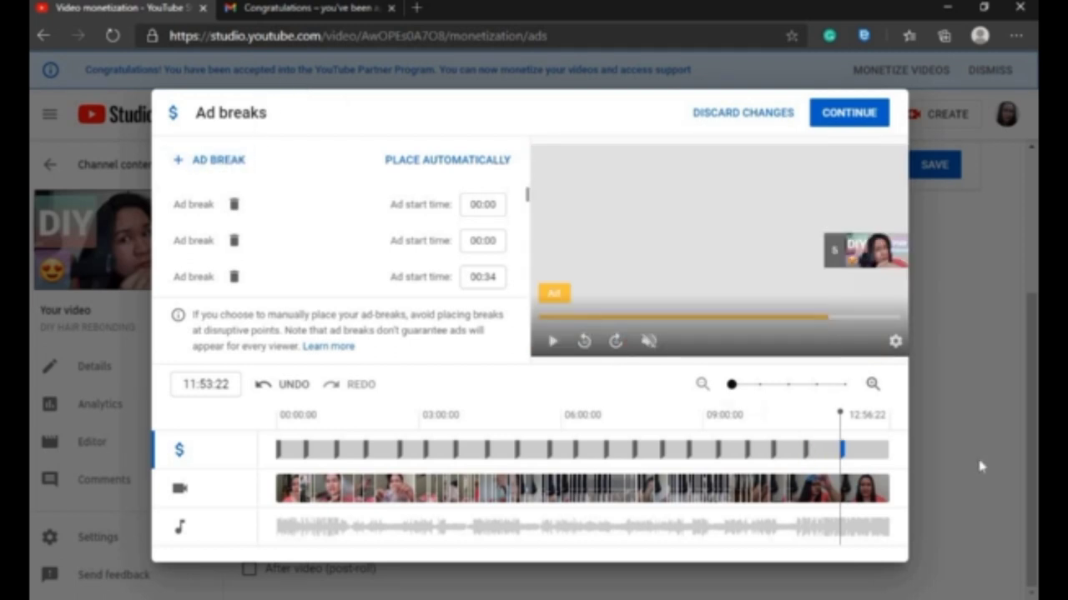
click(888, 477)
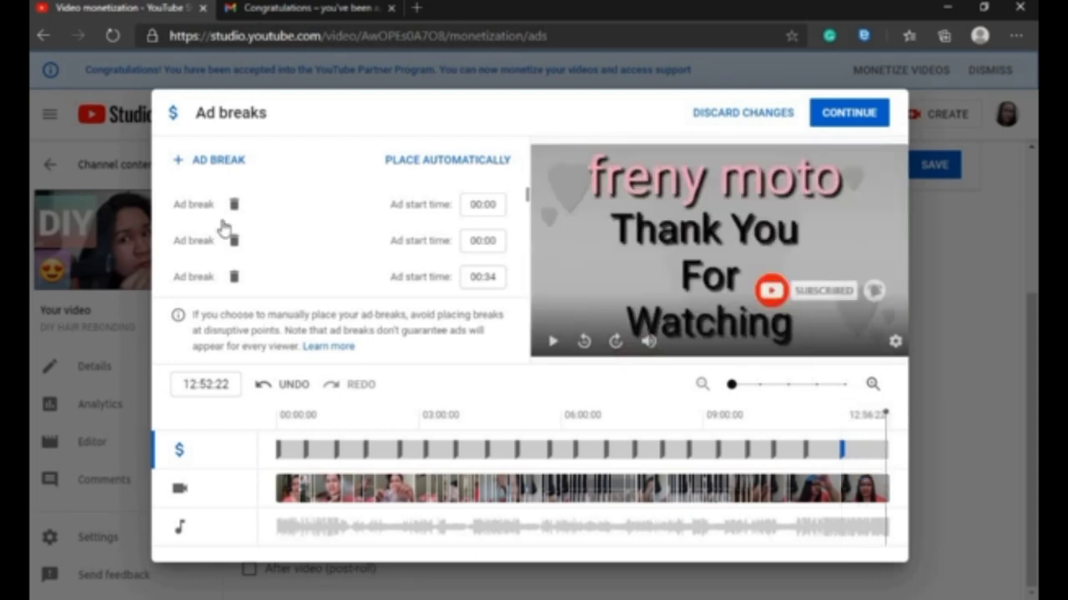
click(214, 161)
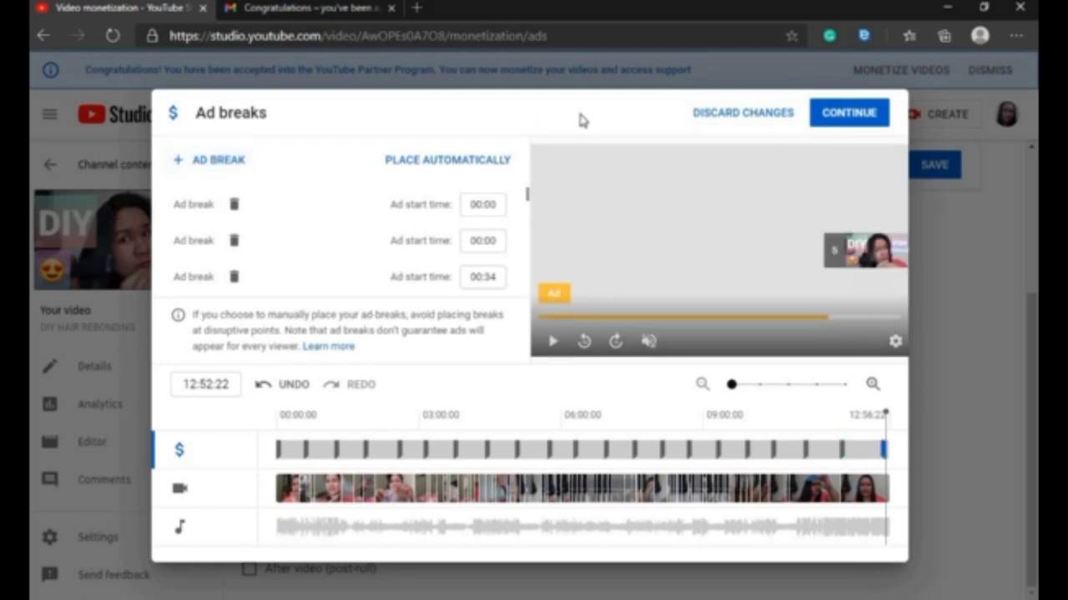
click(834, 120)
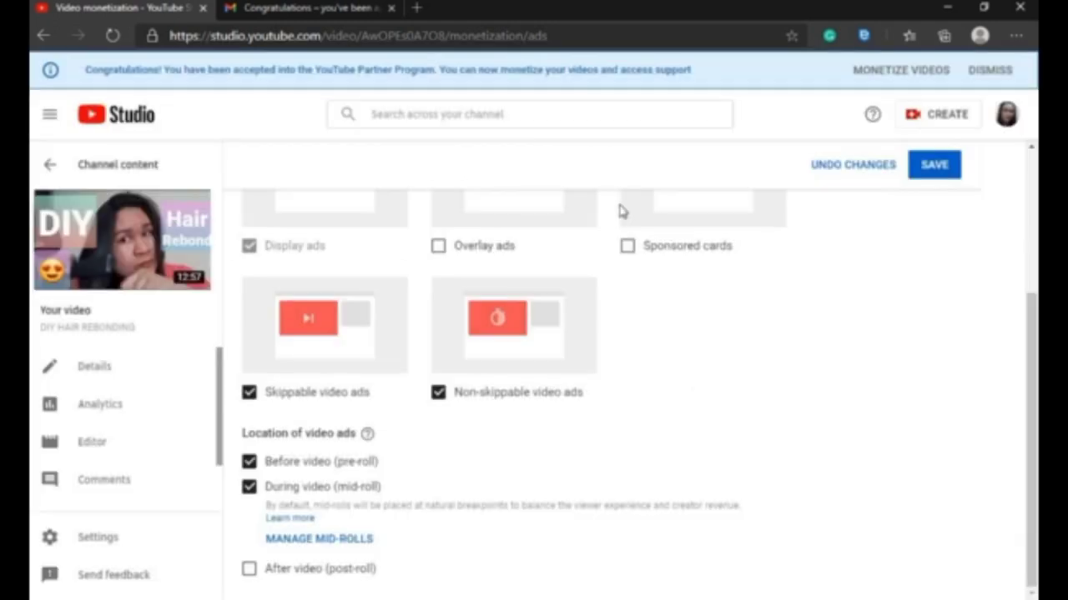
Step: Enable post-roll ads after the DIY HAIR REBONDING video, save its monetization settings and return to the channel content list
click(250, 568)
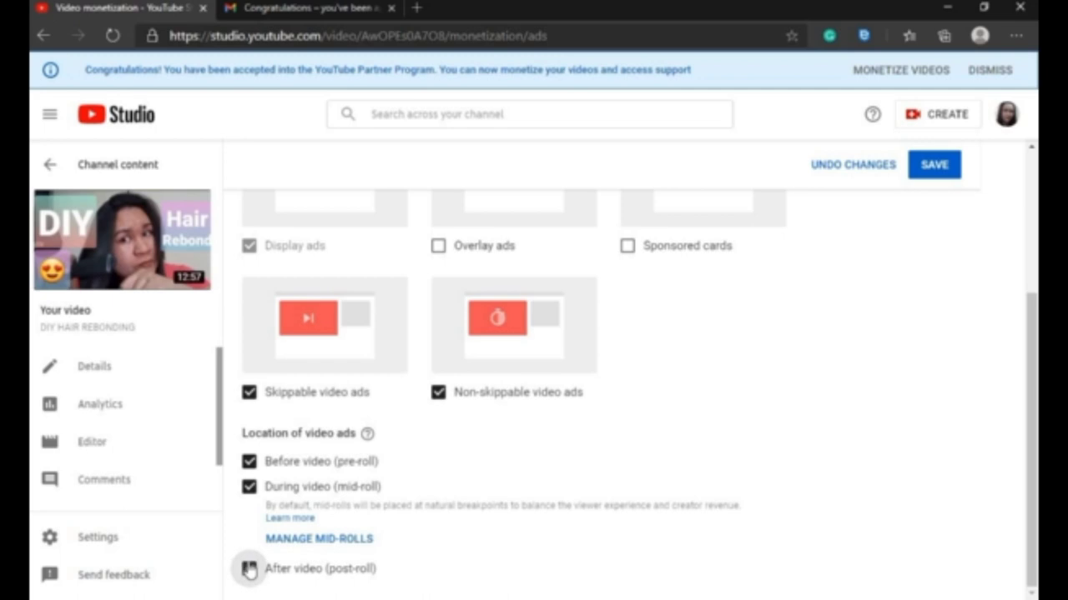
click(920, 165)
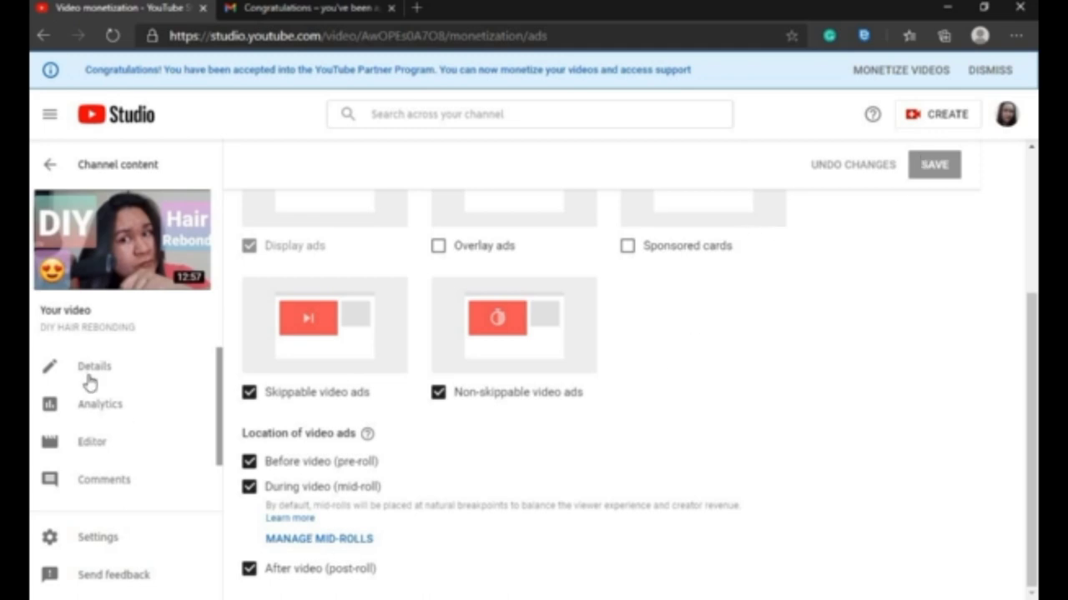
click(50, 165)
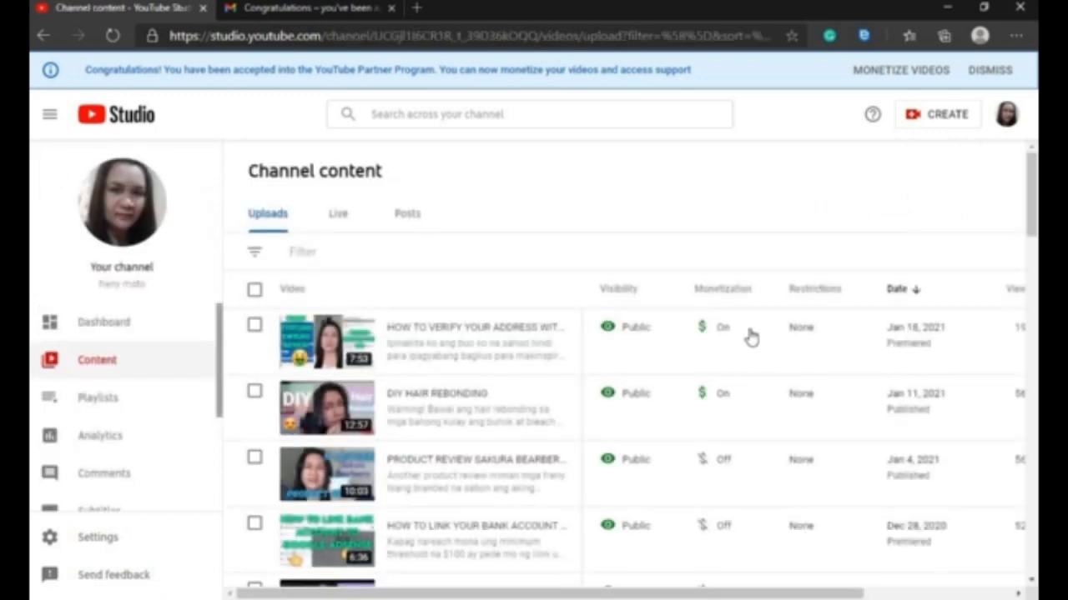
Step: Switch monetization on for the PRODUCT REVIEW SAKURA video and submit its content rating as None of the above
mouse_move(719, 459)
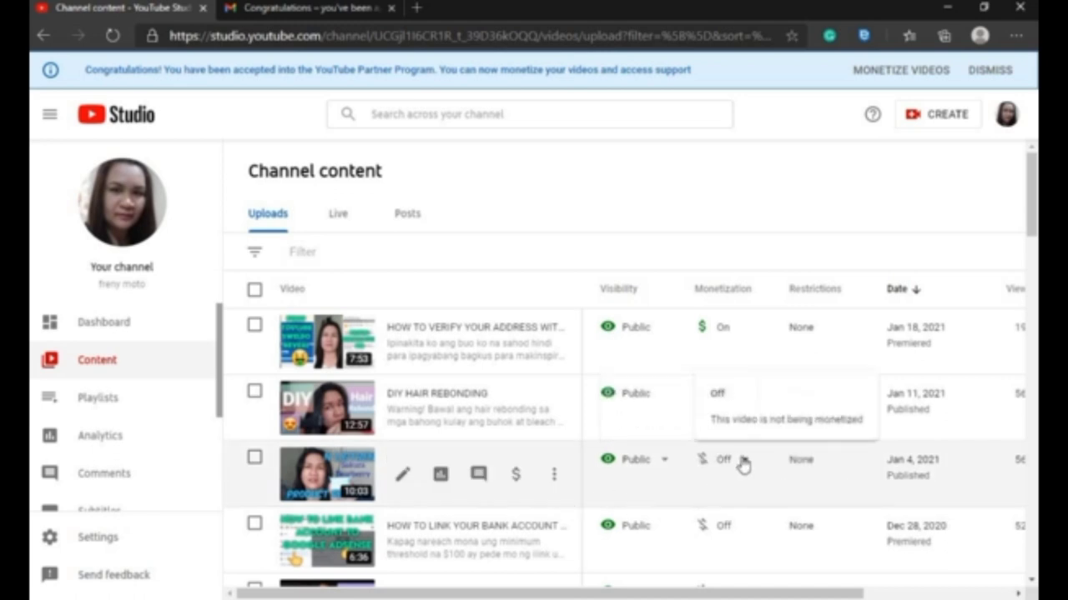
click(742, 463)
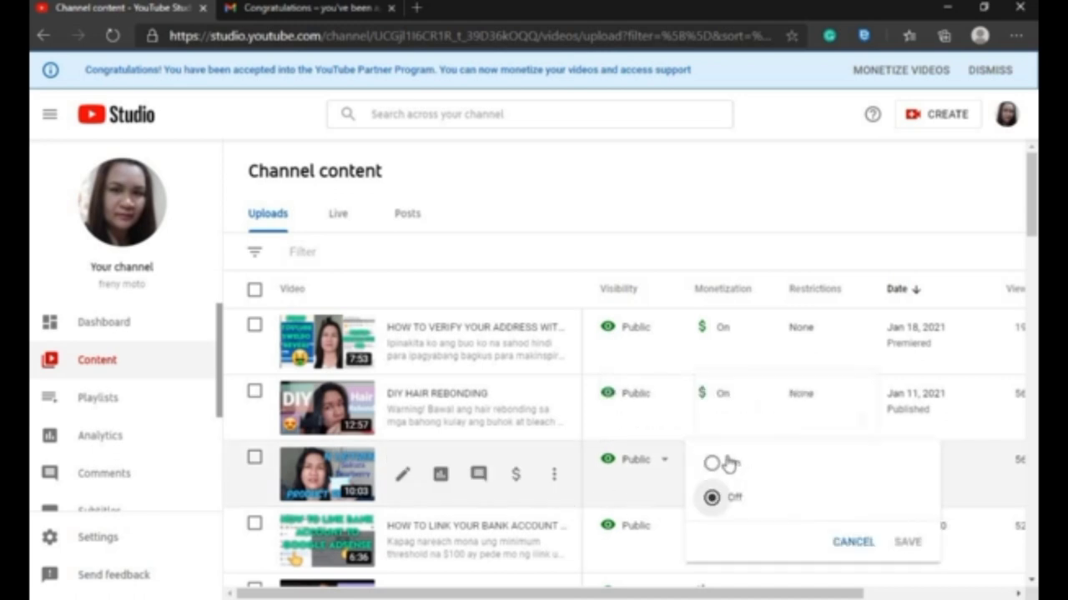
click(713, 463)
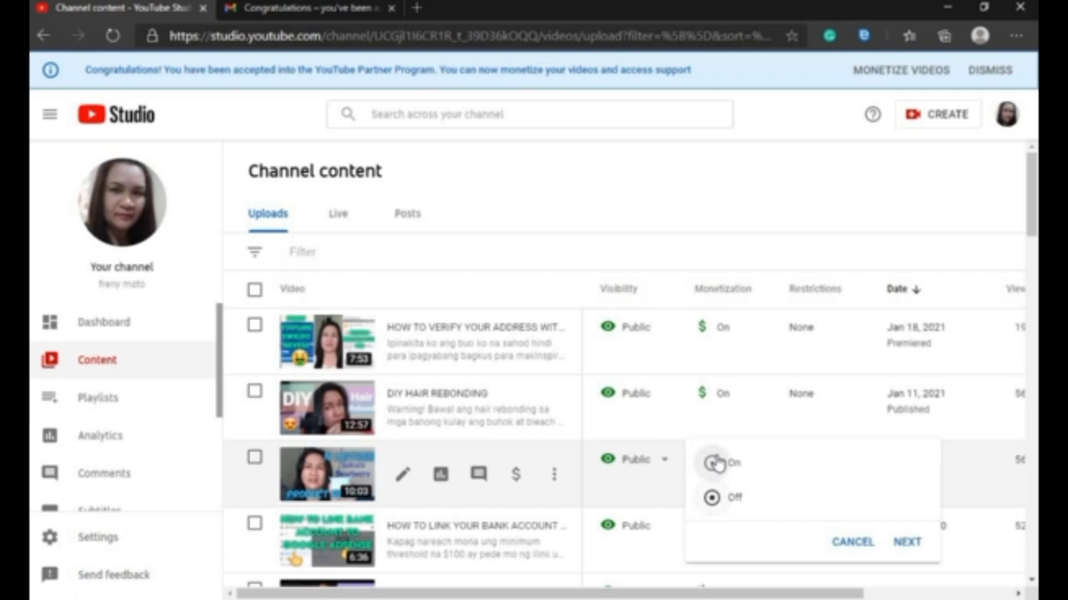
click(907, 542)
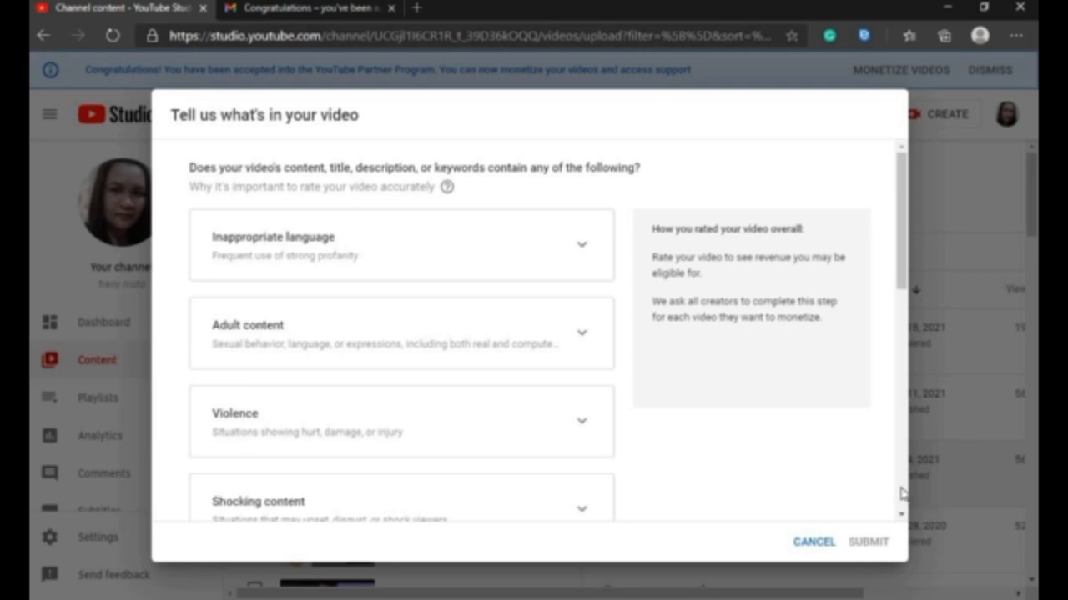
scroll(903, 494, down, 8)
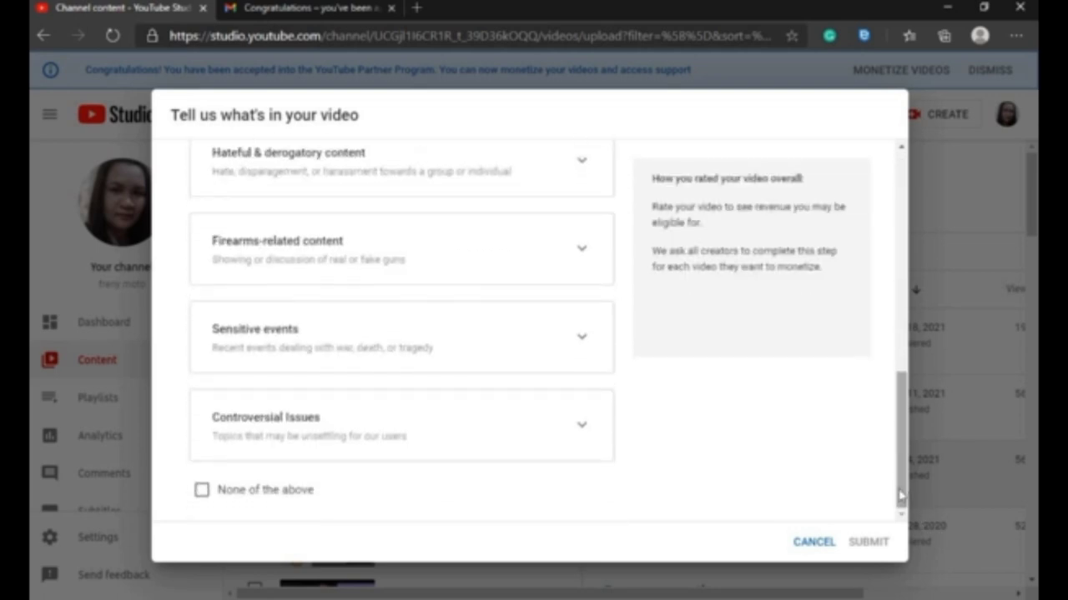
click(201, 492)
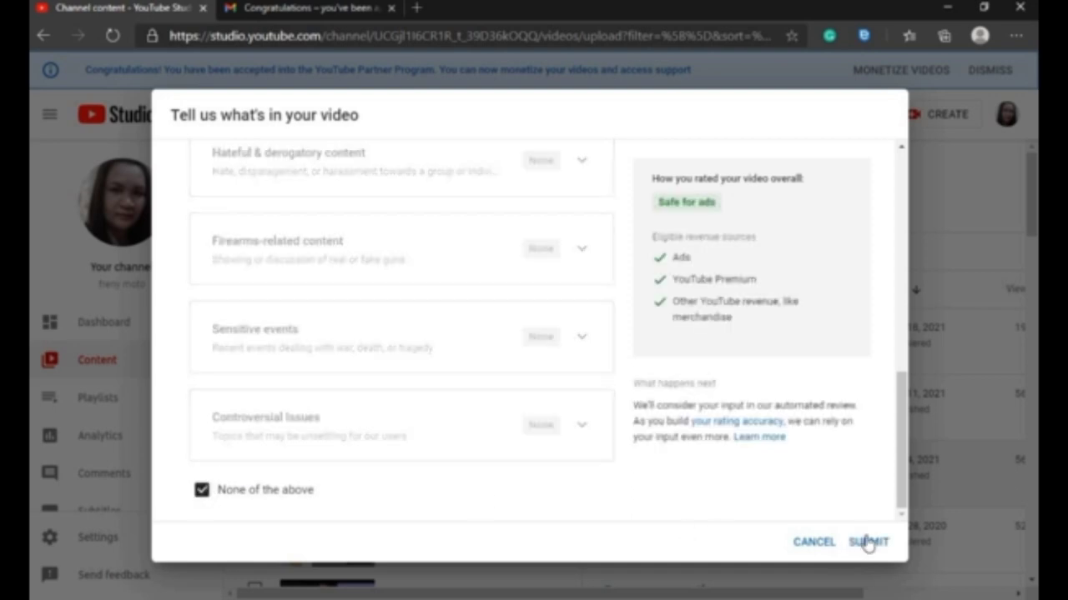
click(868, 542)
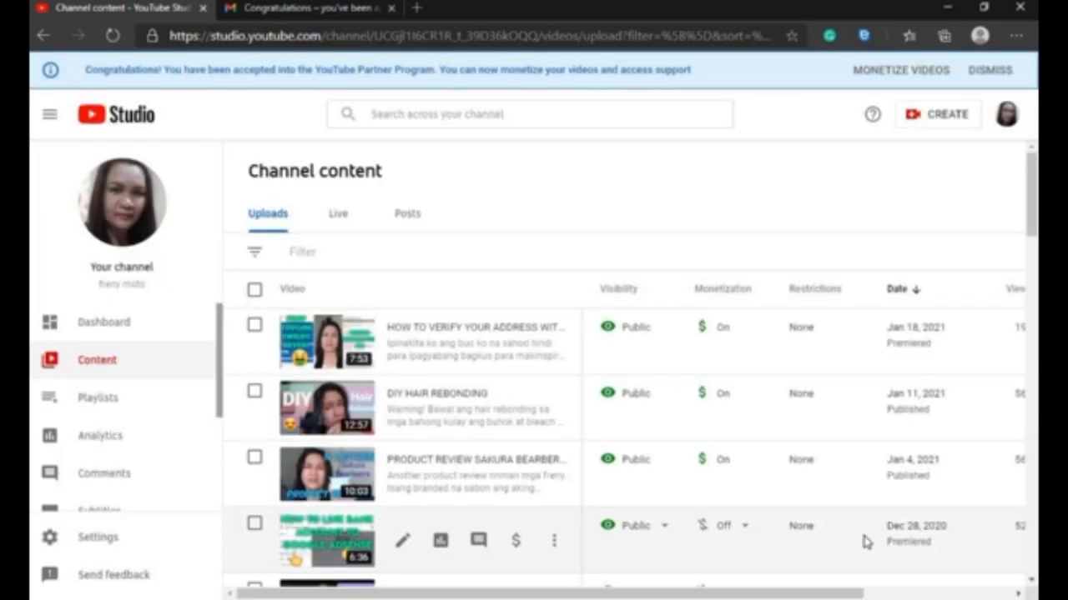